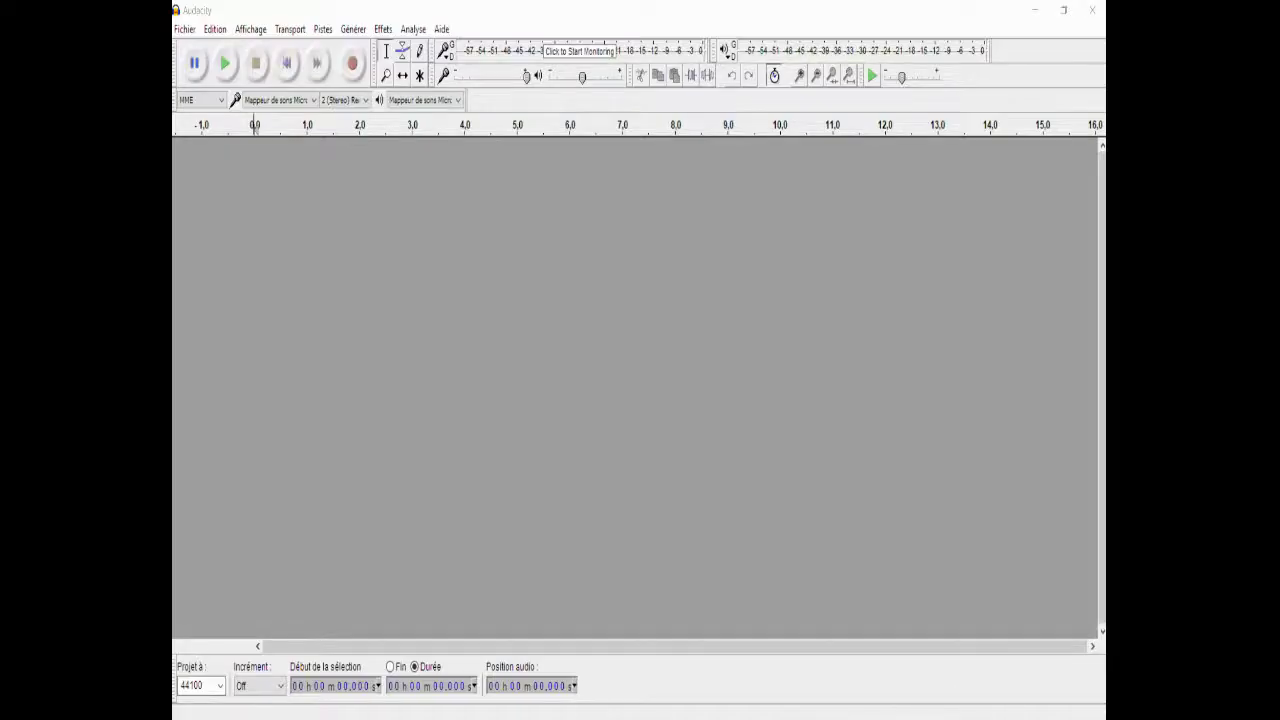
Record the voice-over, and capture a Noise Reduction profile from the silent stretch starting at about 3.46 s and lasting 0.59 s.
left_click(352, 63)
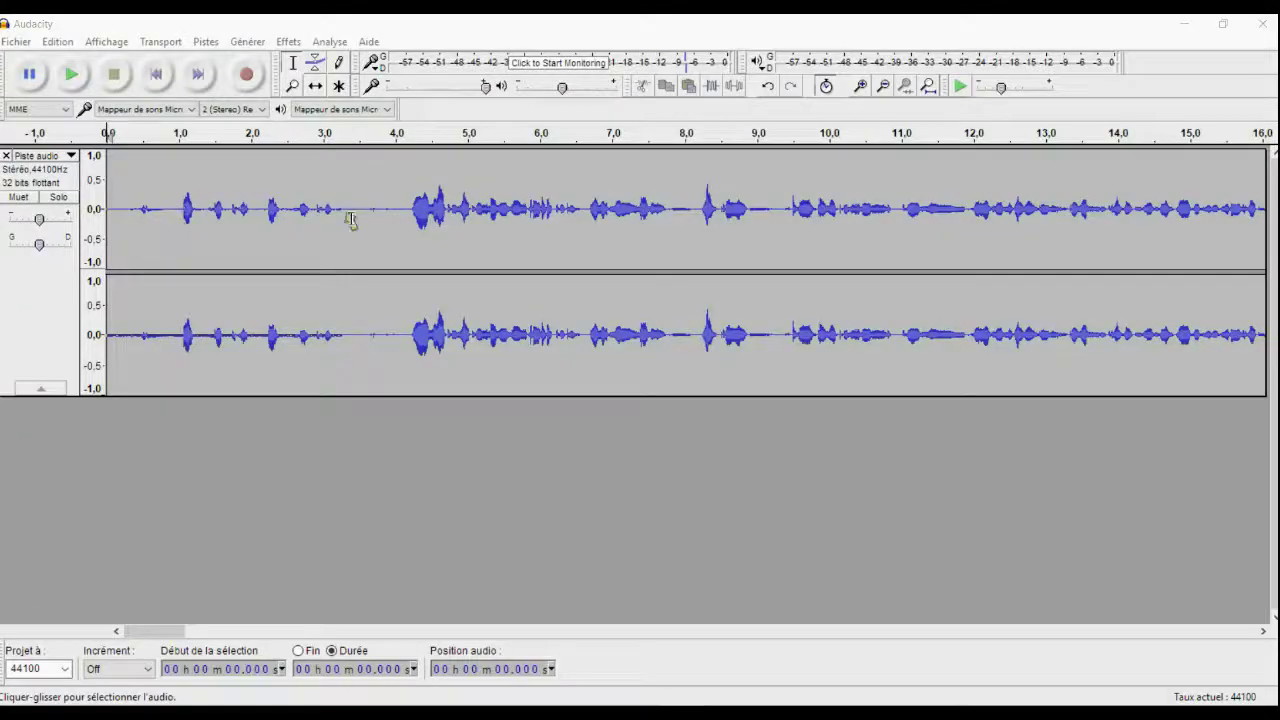
left_click_drag(358, 218, 400, 212)
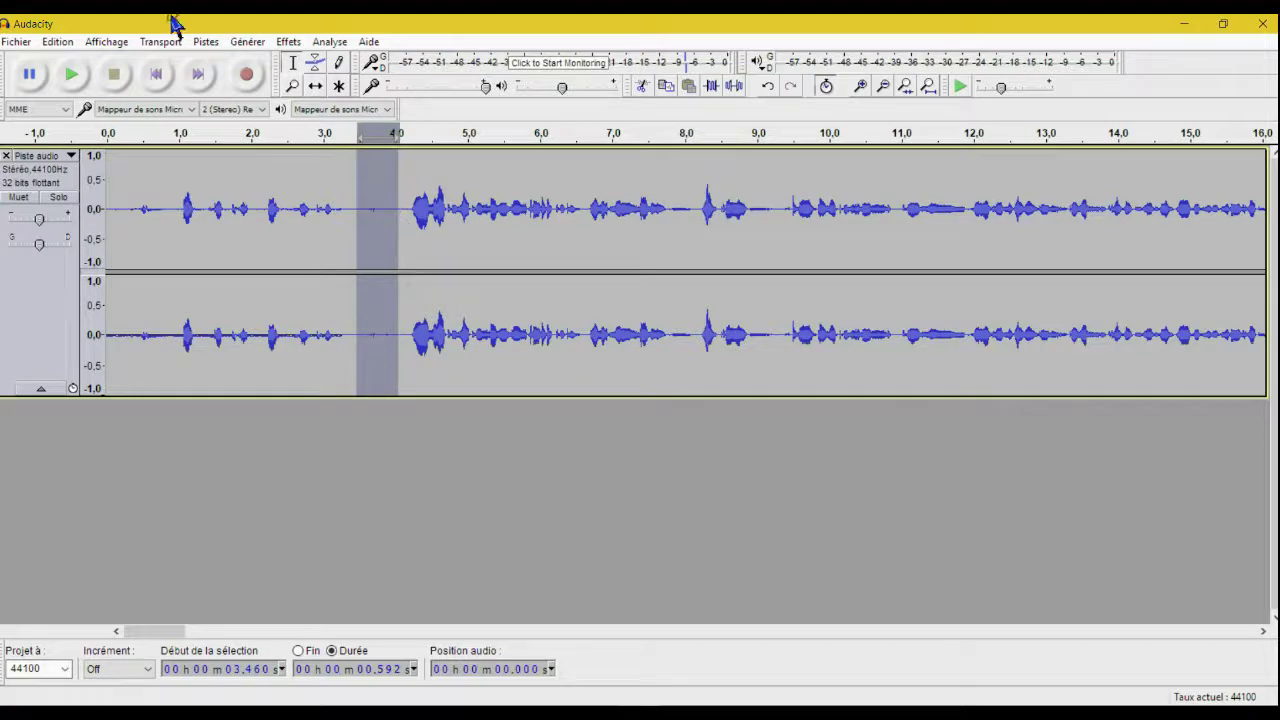
left_click(287, 42)
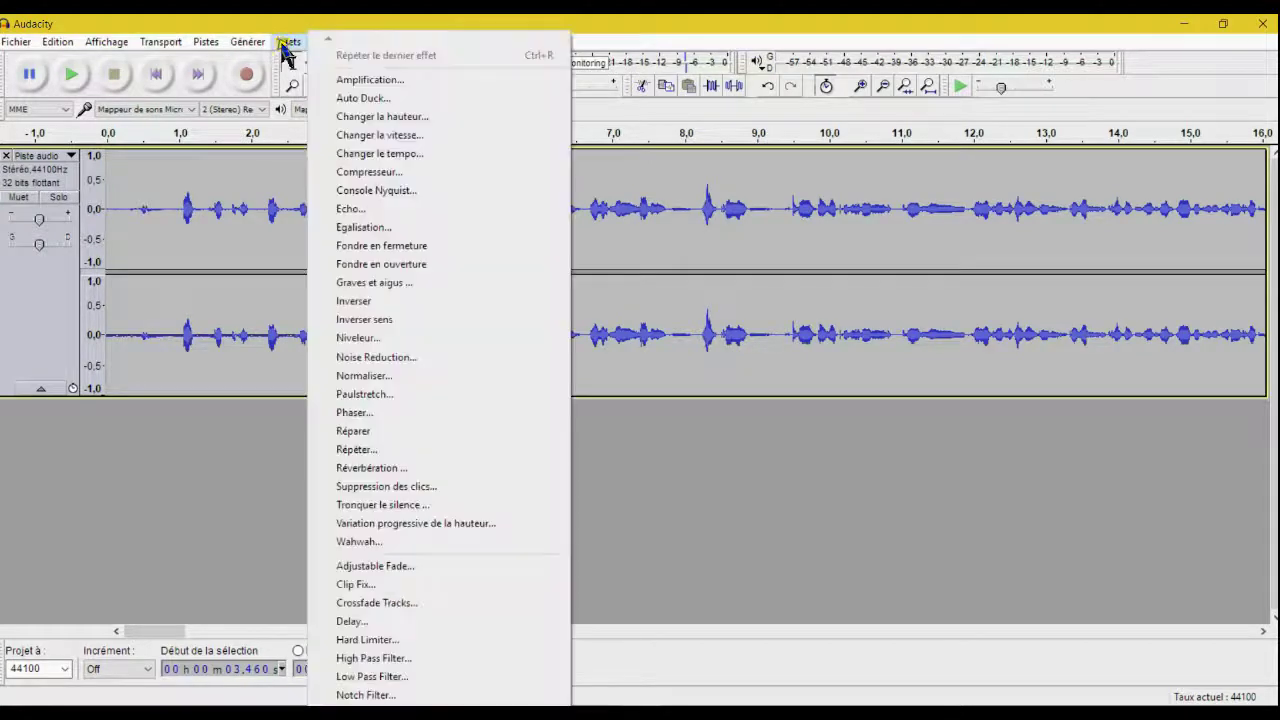
left_click(383, 358)
left_click(638, 292)
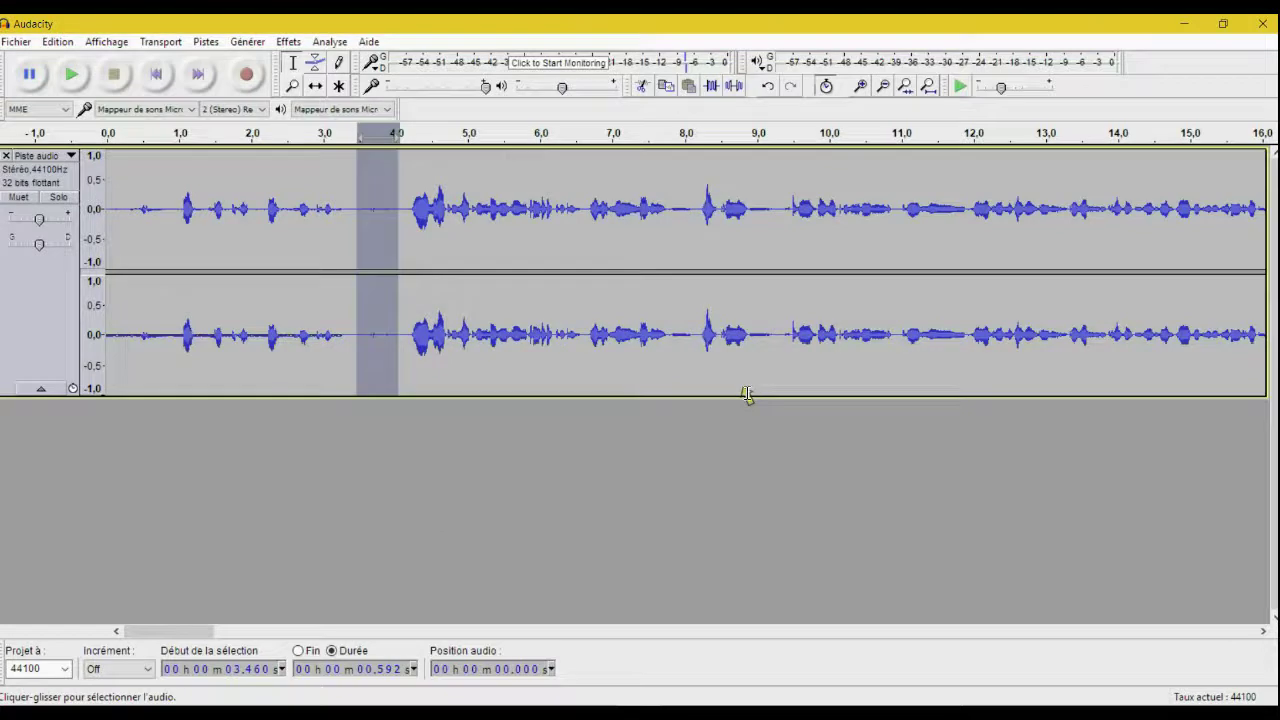
Apply Noise Reduction to the recording from about 0.43 s through to its end.
left_click(157, 185)
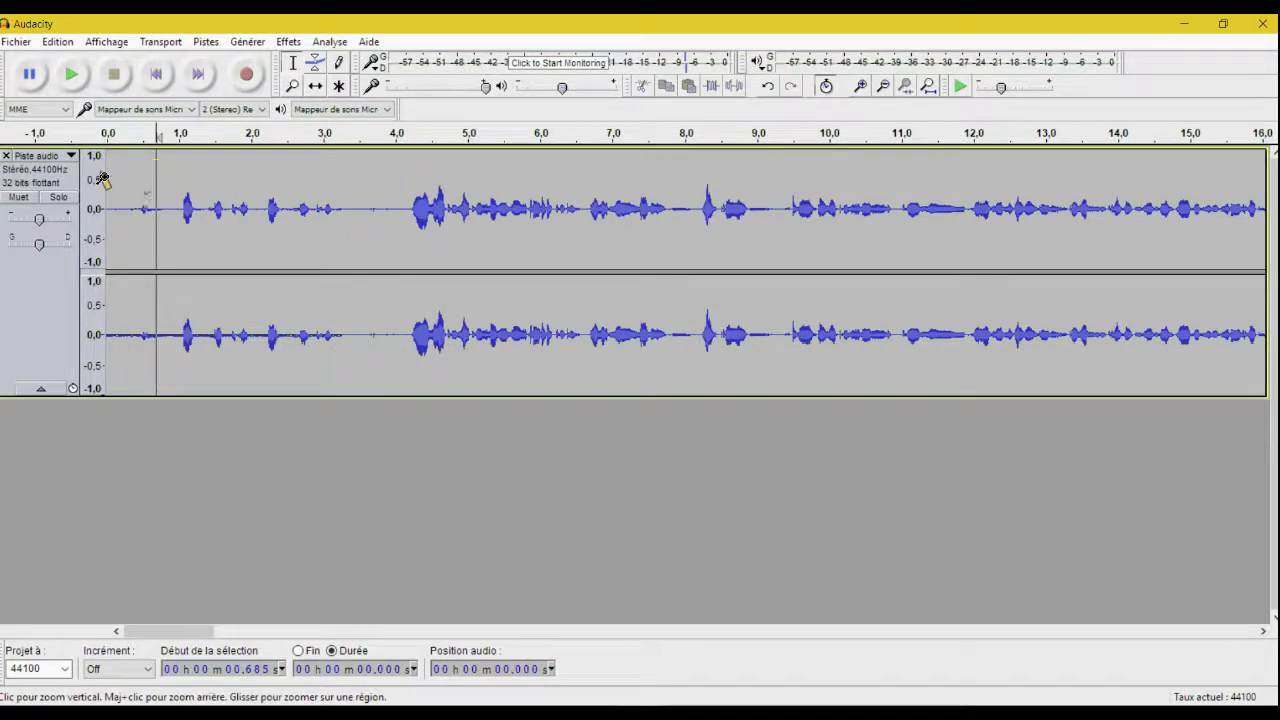
left_click_drag(139, 185, 1270, 200)
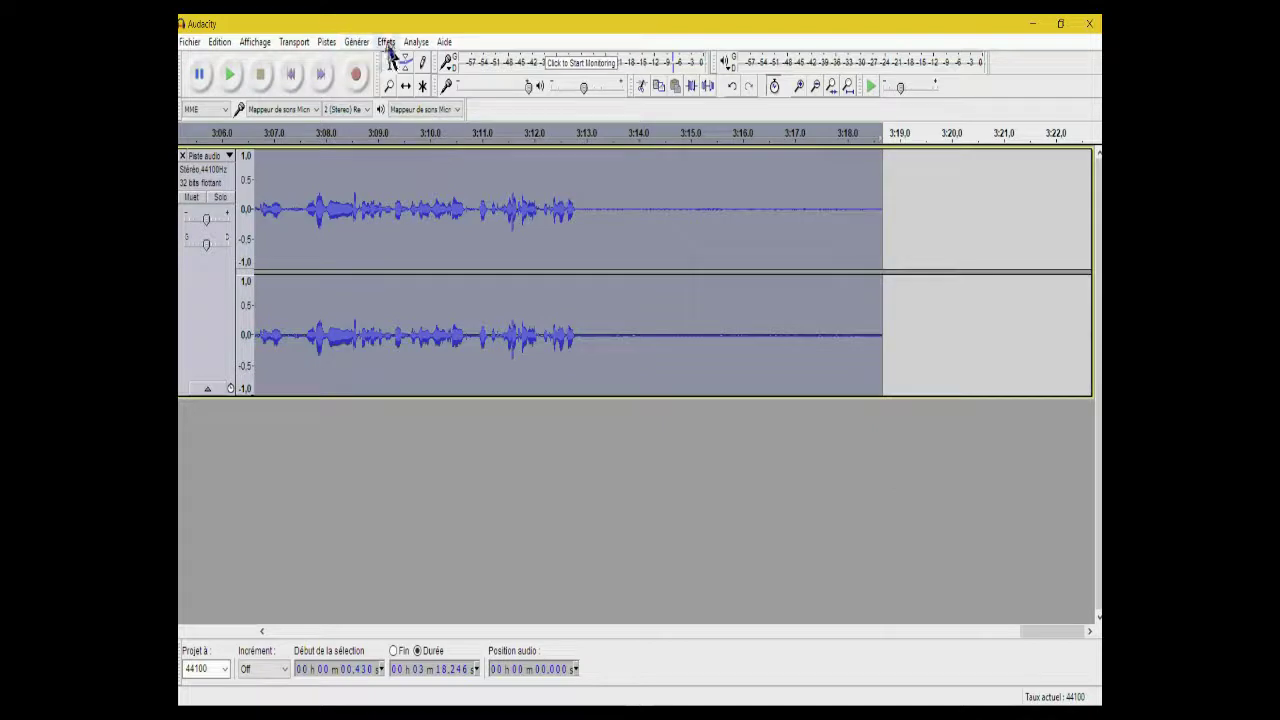
left_click(386, 42)
left_click(478, 368)
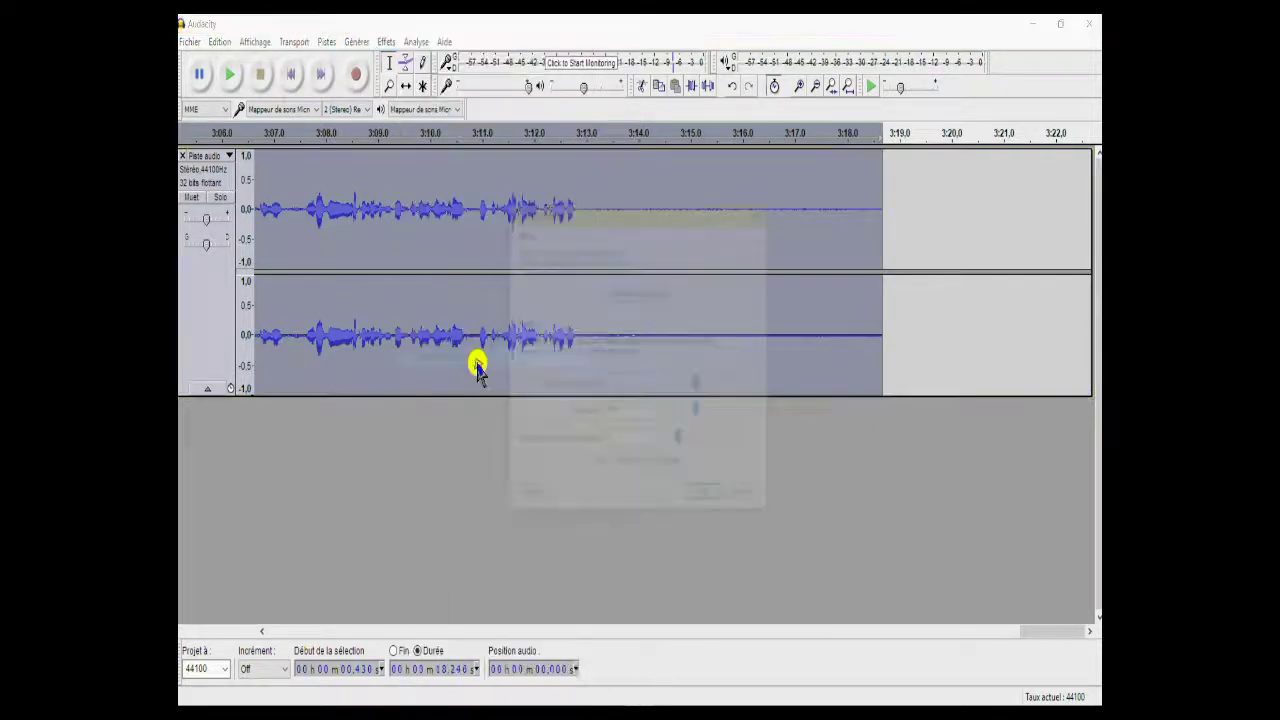
left_click(712, 502)
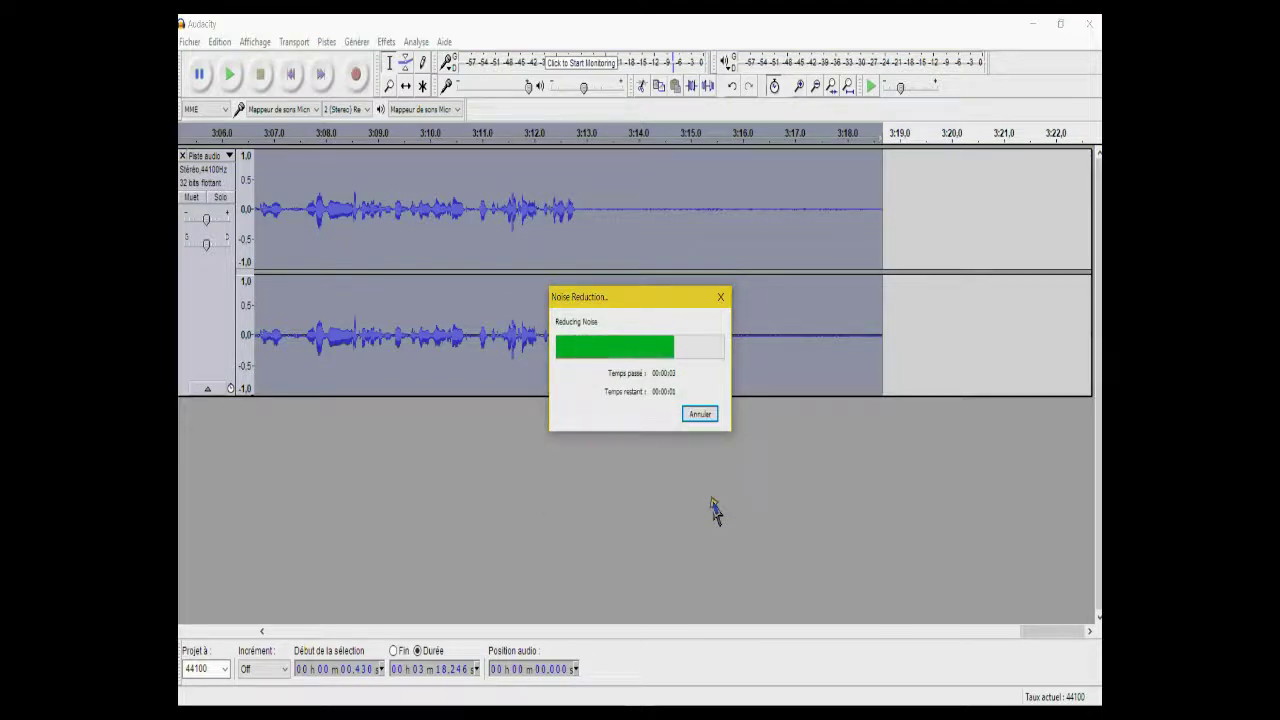
Cut the silence after the last speech, from about 3 min 12.97 s to the track's end.
left_click(580, 205)
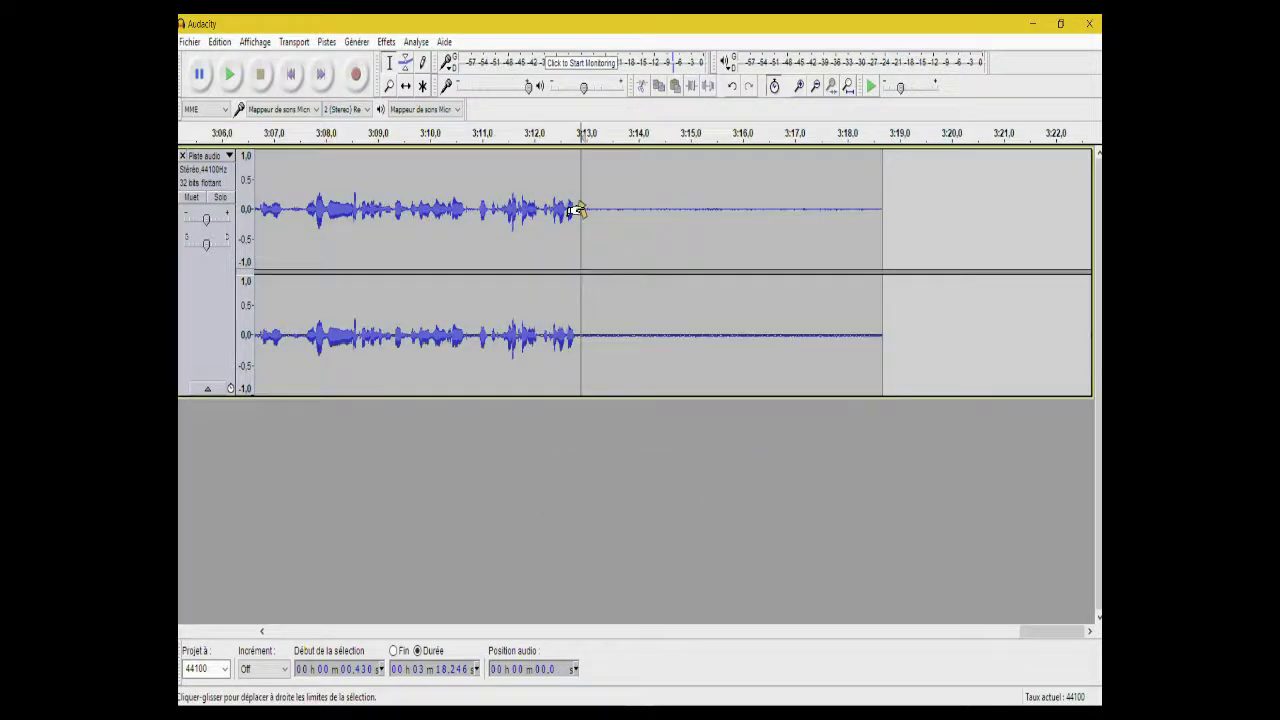
left_click_drag(585, 205, 885, 218)
left_click(641, 88)
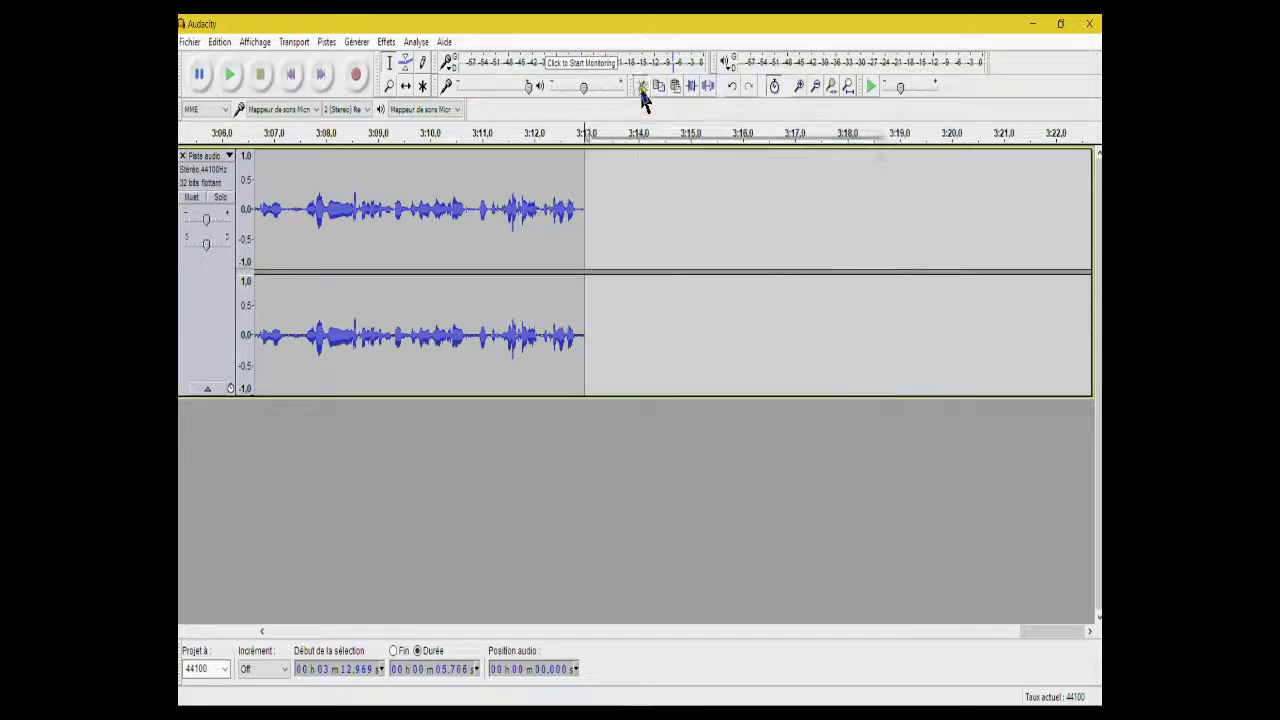
Cut the first 4.16 s of the track, up to the start of the main speech.
left_click_drag(1044, 643, 914, 646)
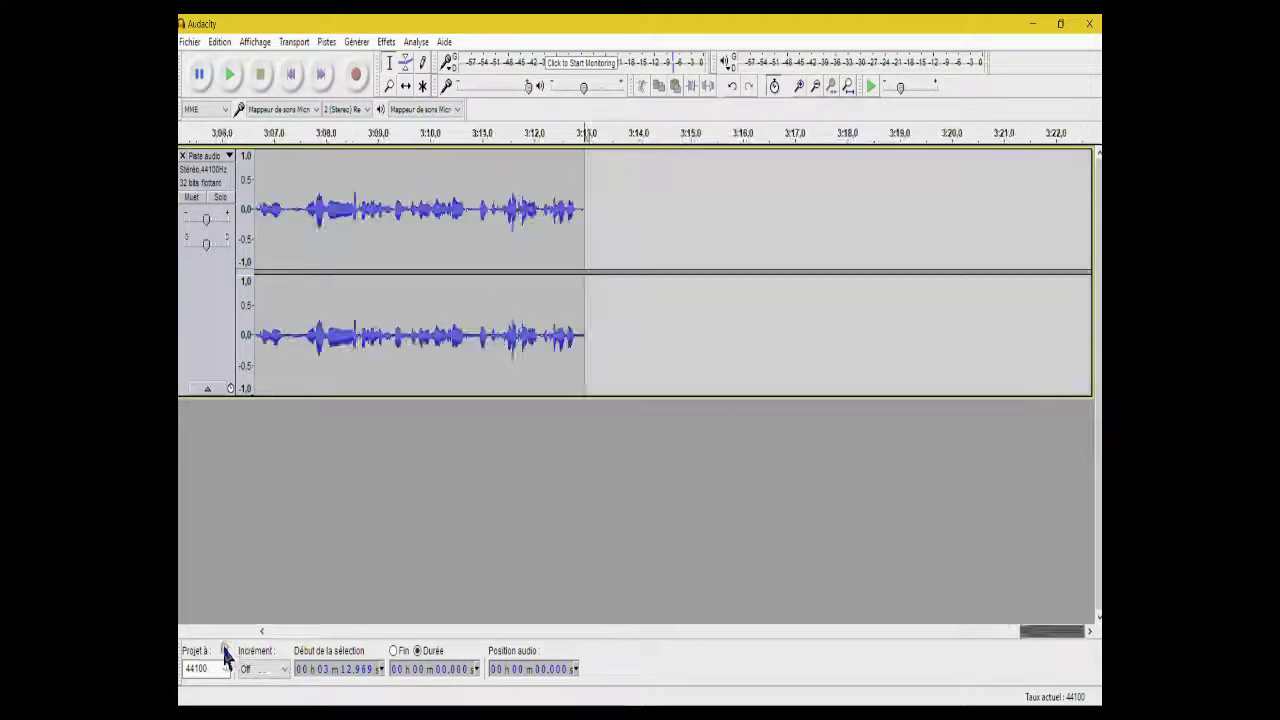
left_click(315, 631)
left_click(290, 631)
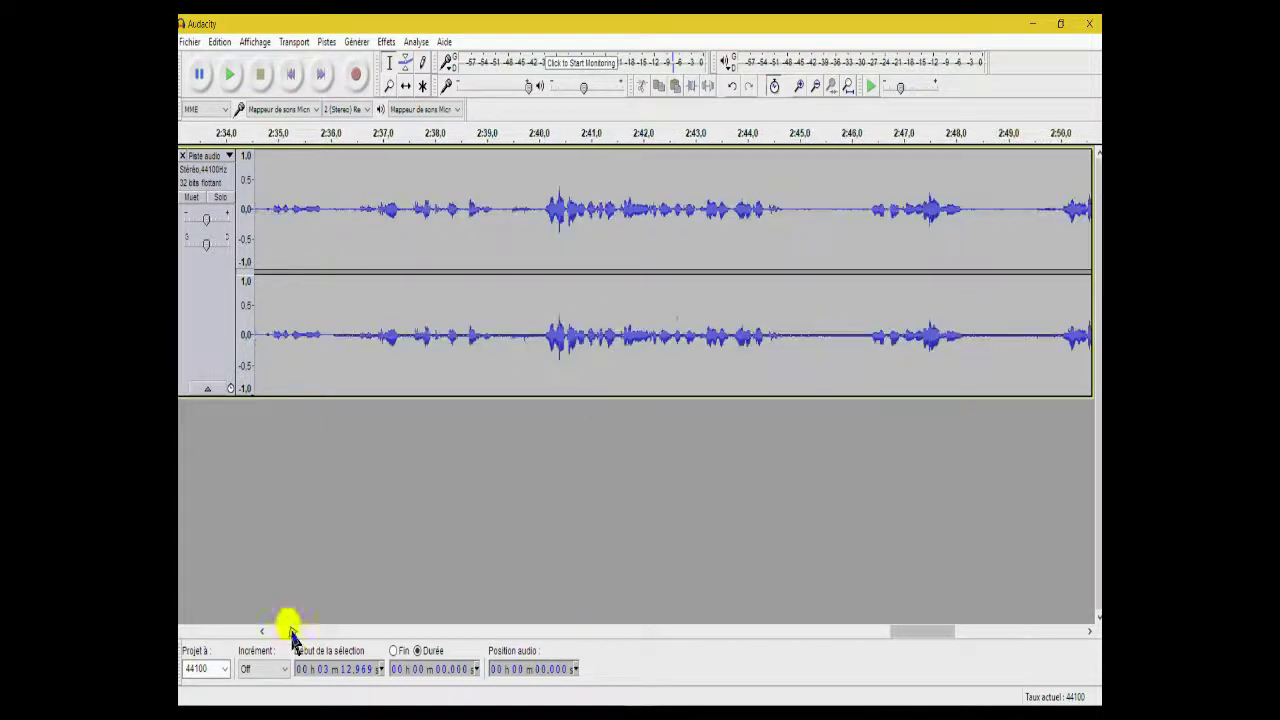
left_click_drag(905, 632, 251, 640)
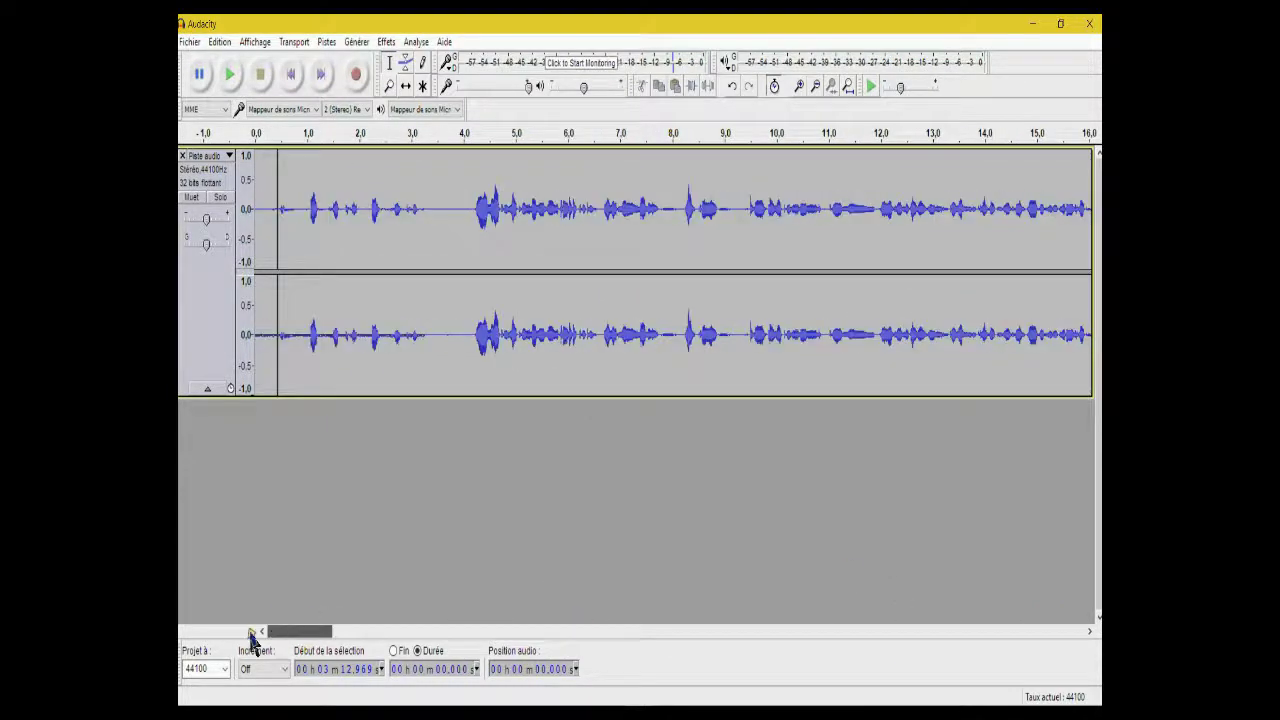
left_click_drag(471, 220, 256, 220)
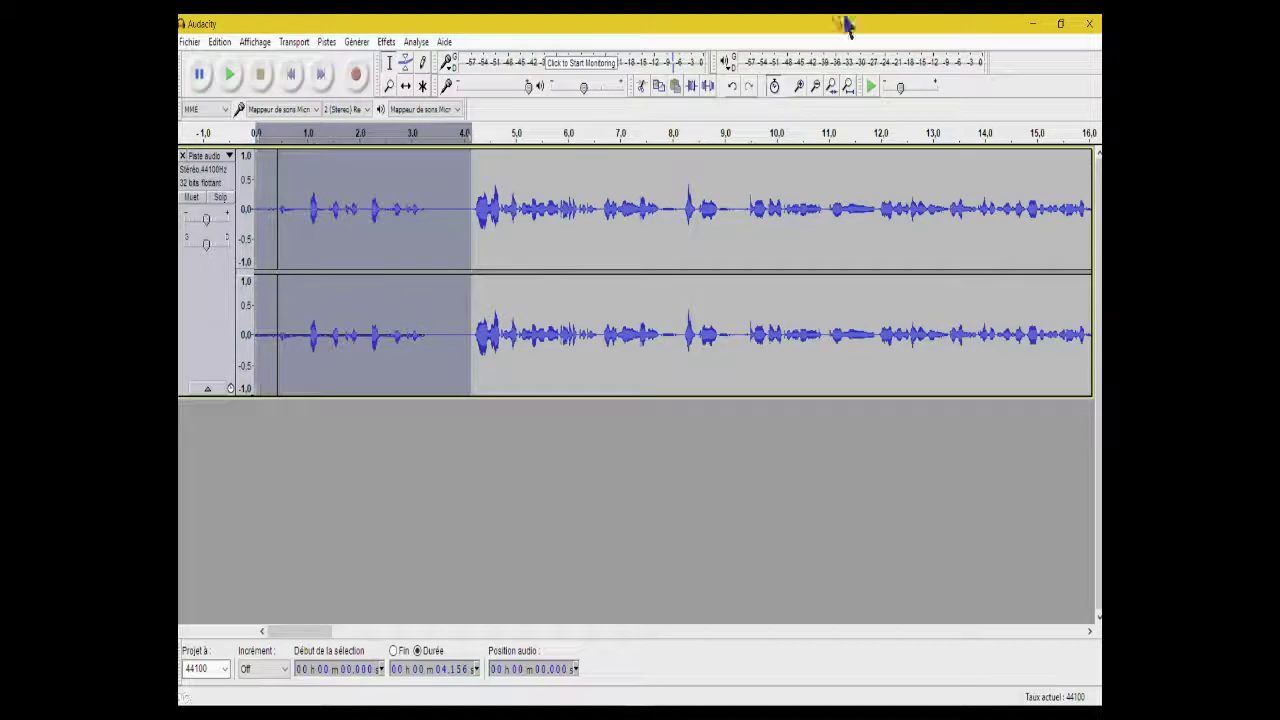
left_click(641, 86)
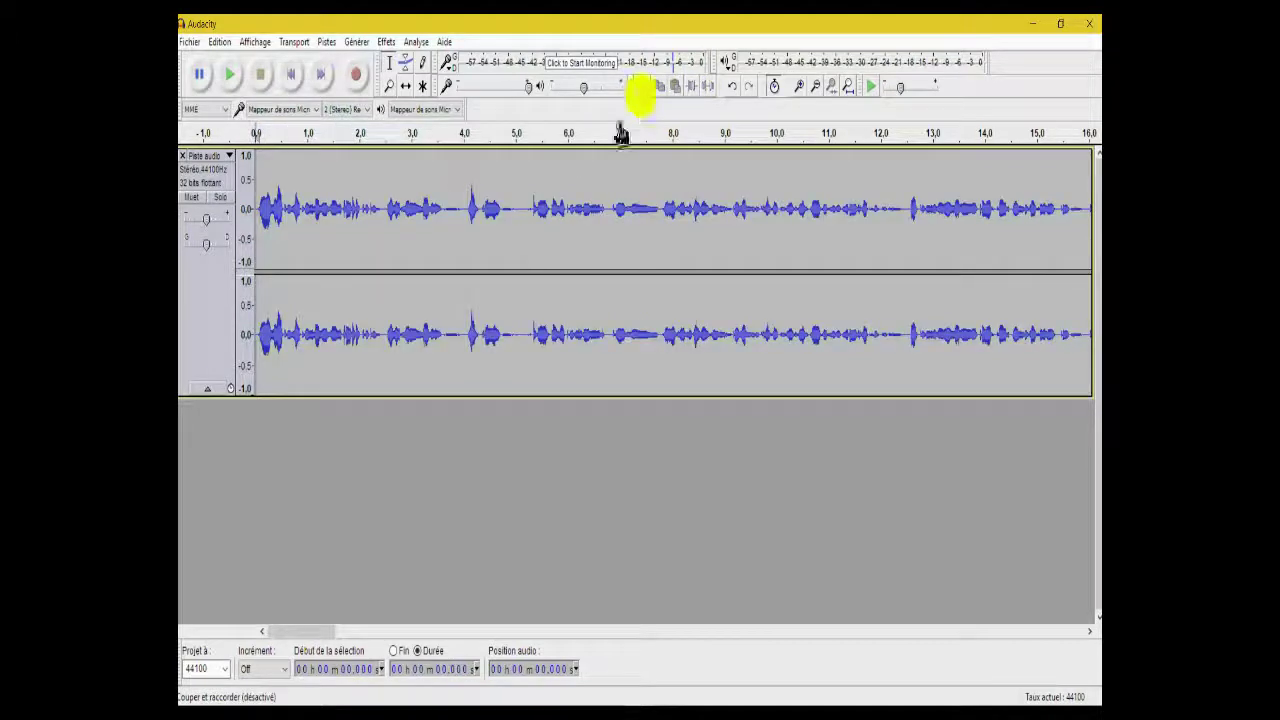
Listen to the beginning of the trimmed track and select the silent pause from about 4.74 s, 0.55 s long.
left_click(231, 76)
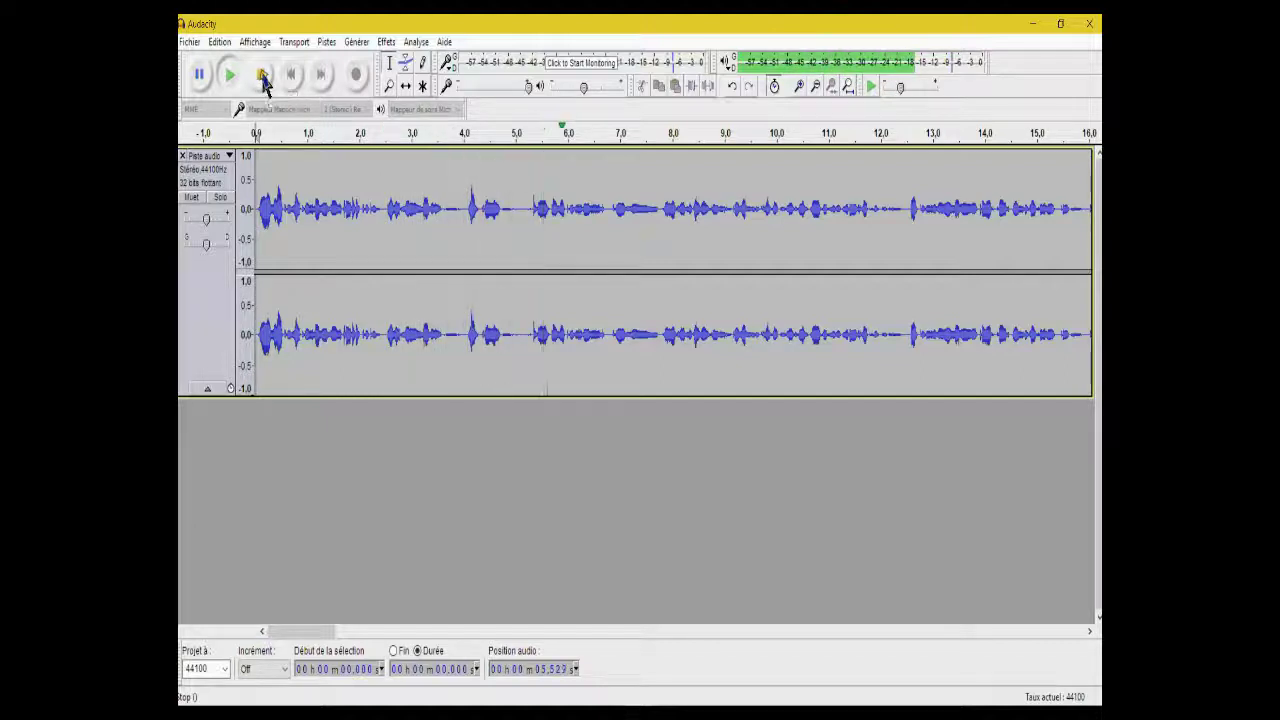
left_click(261, 77)
left_click_drag(443, 207, 532, 205)
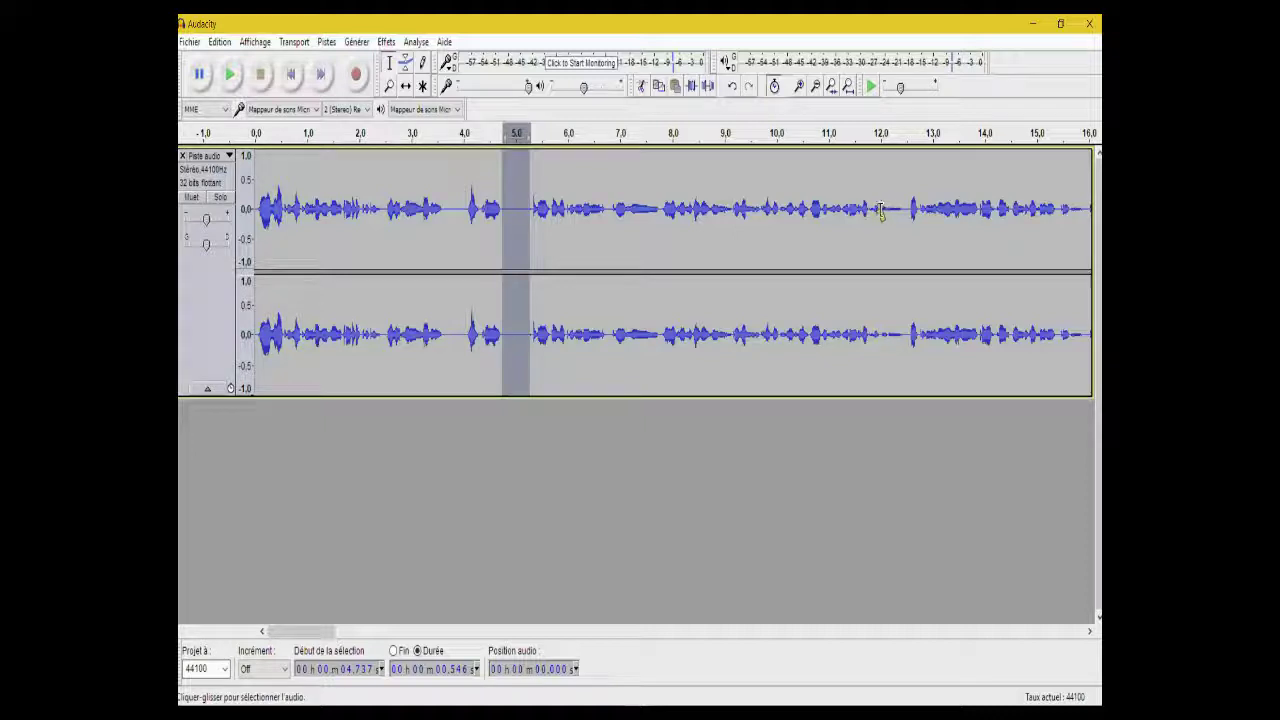
Listen to the track from about 11.96 s and select the short low-level passage just after 12 s.
left_click(879, 210)
left_click(232, 80)
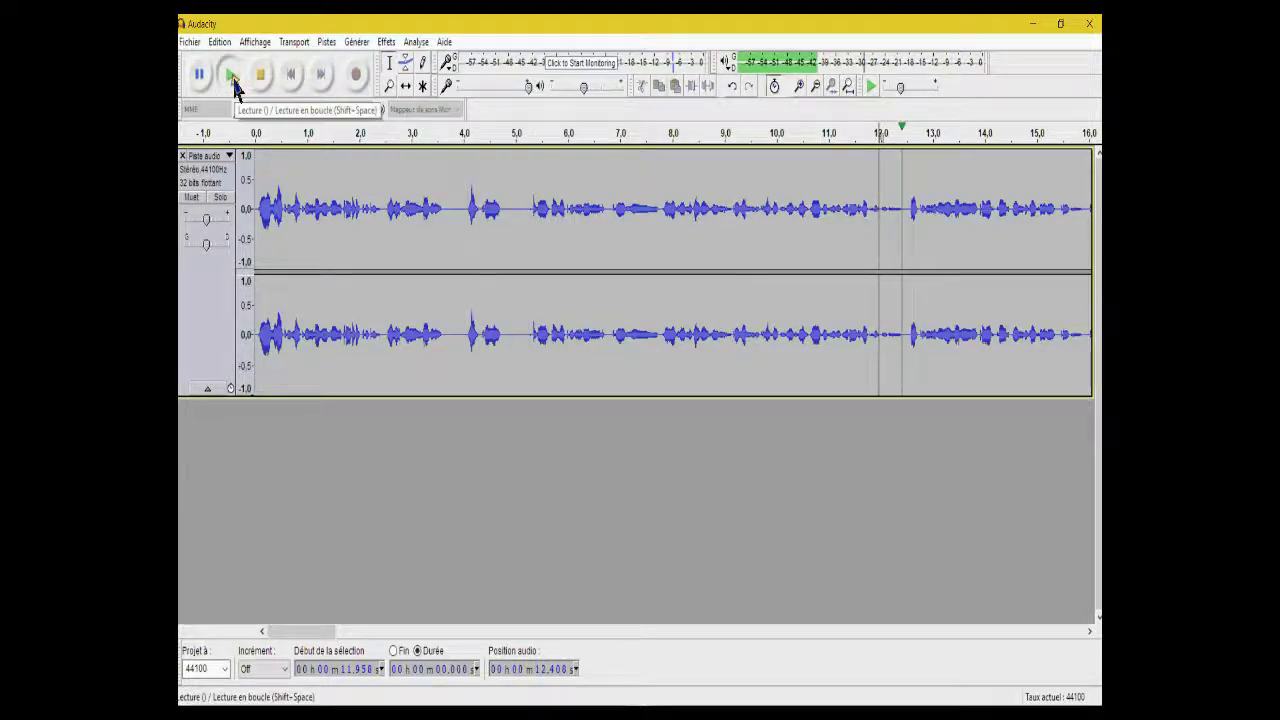
key("space")
left_click_drag(888, 208, 906, 210)
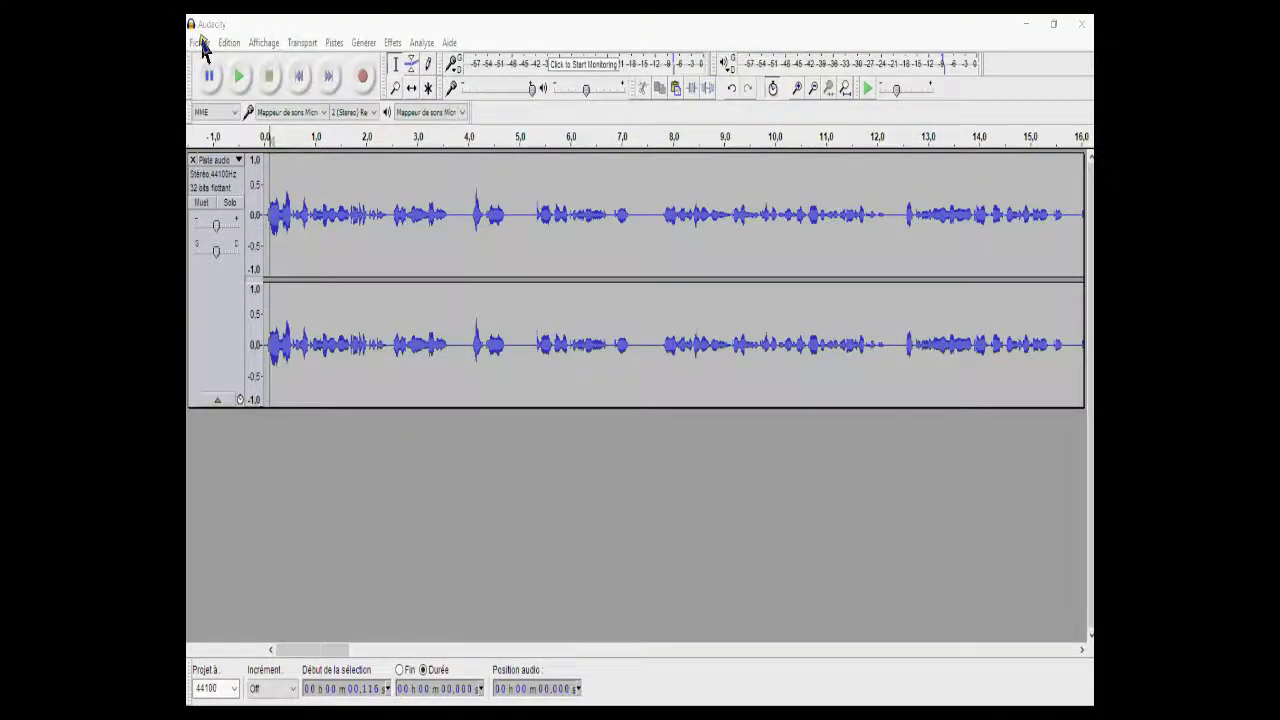
Save a compressed copy of the project as "pp audio doublage" in the Projet en cours folder, accepting the warning.
left_click(201, 43)
left_click(250, 178)
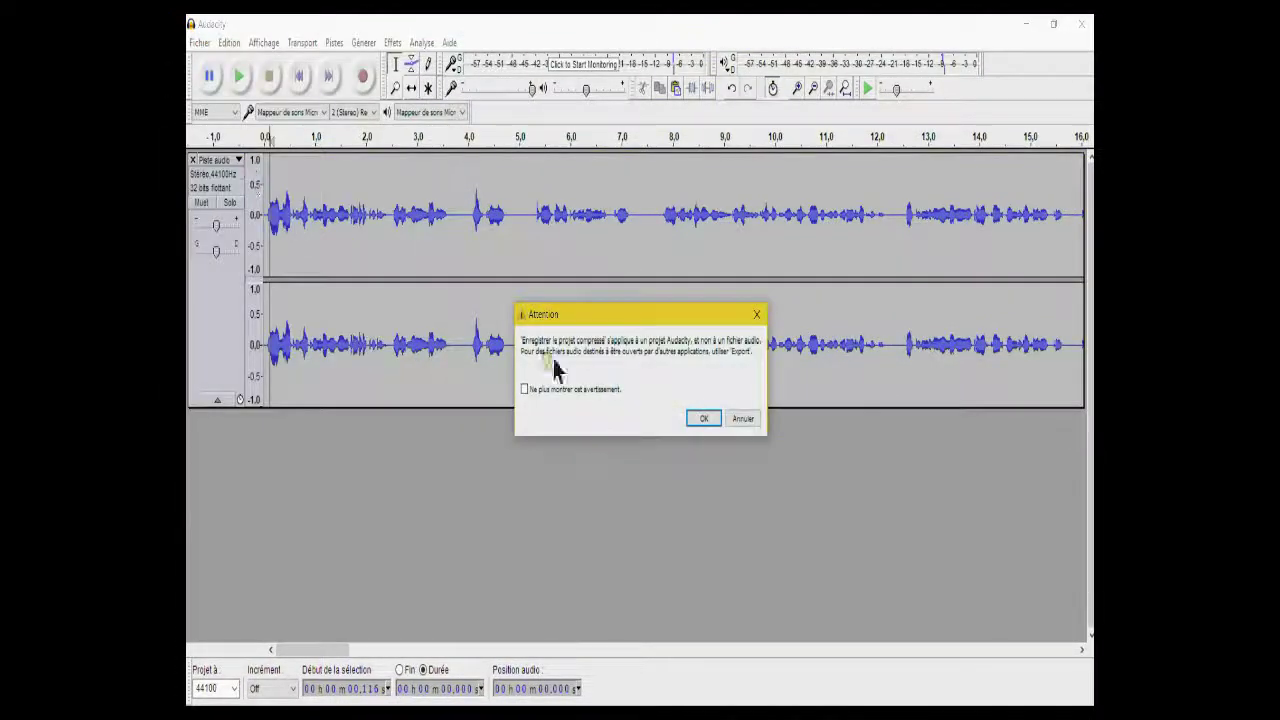
left_click(704, 419)
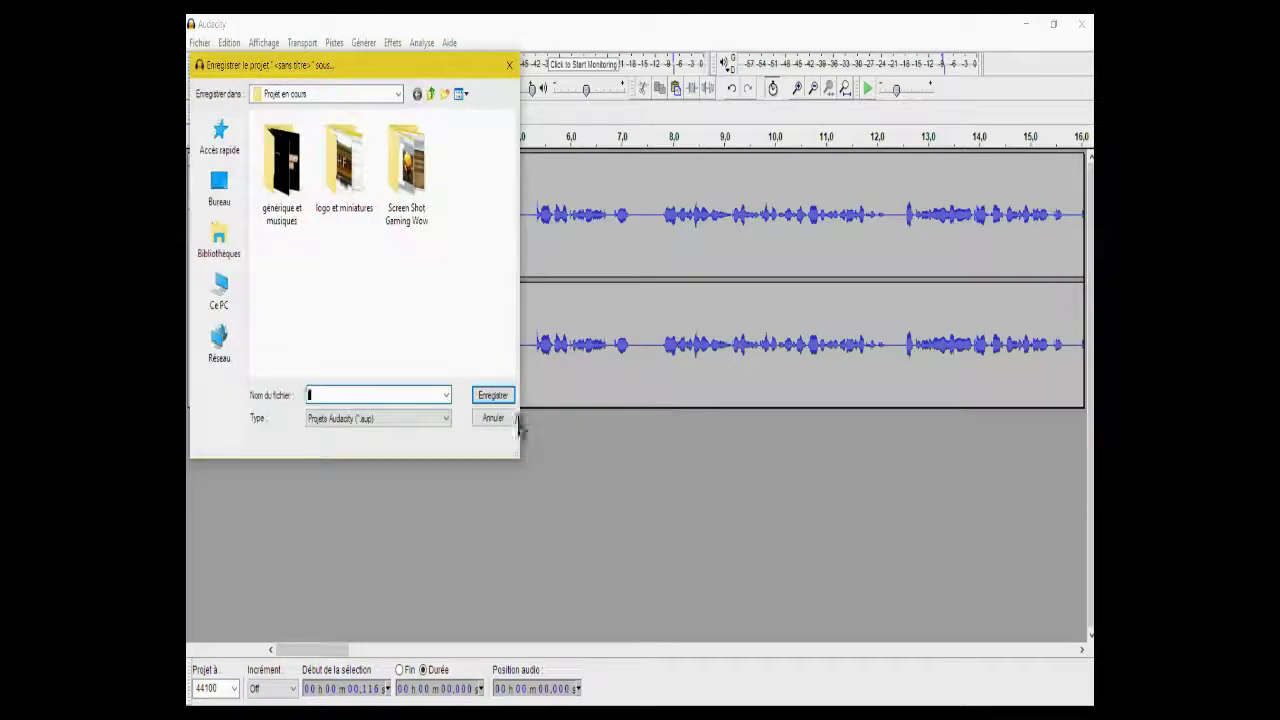
type("pp")
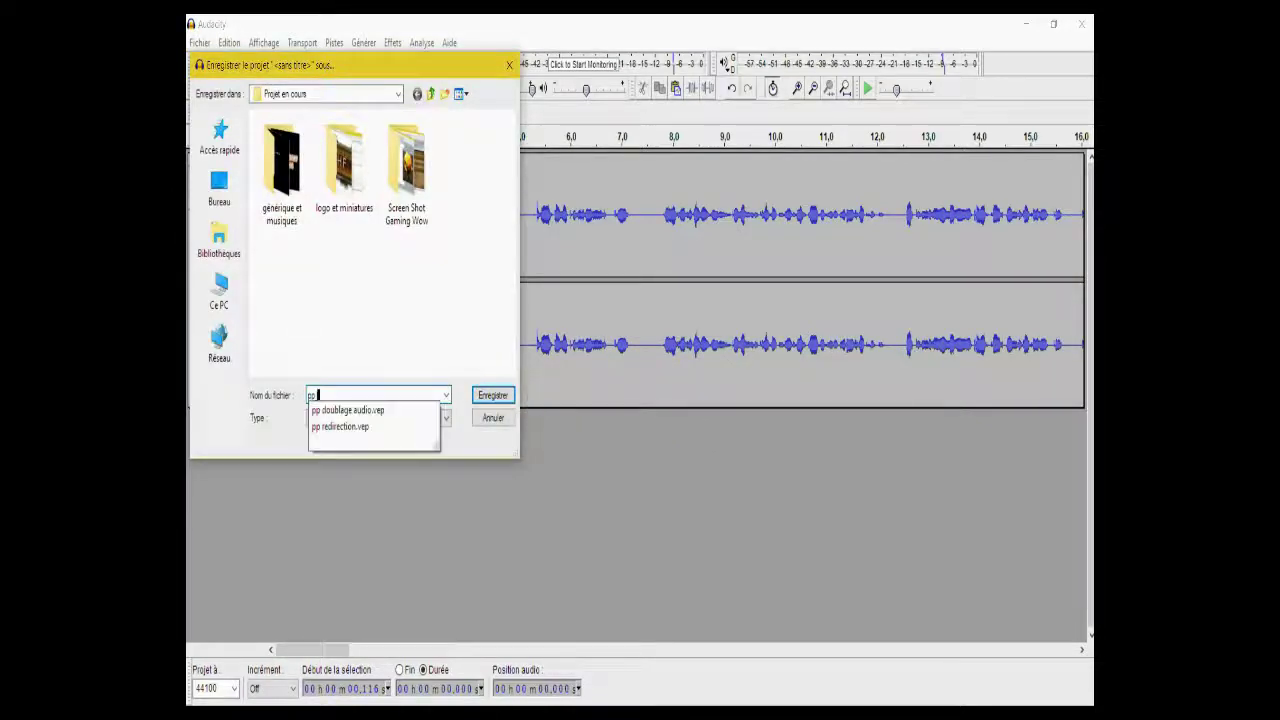
type(" audio doublage")
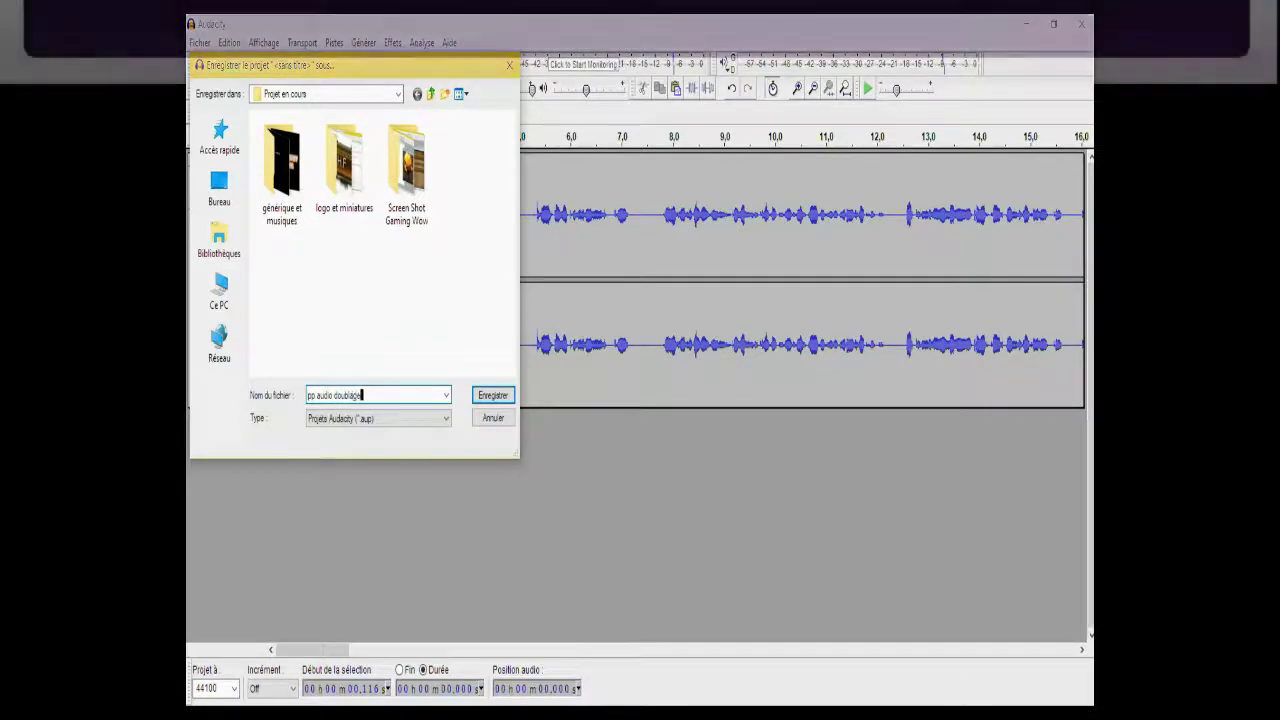
left_click(491, 396)
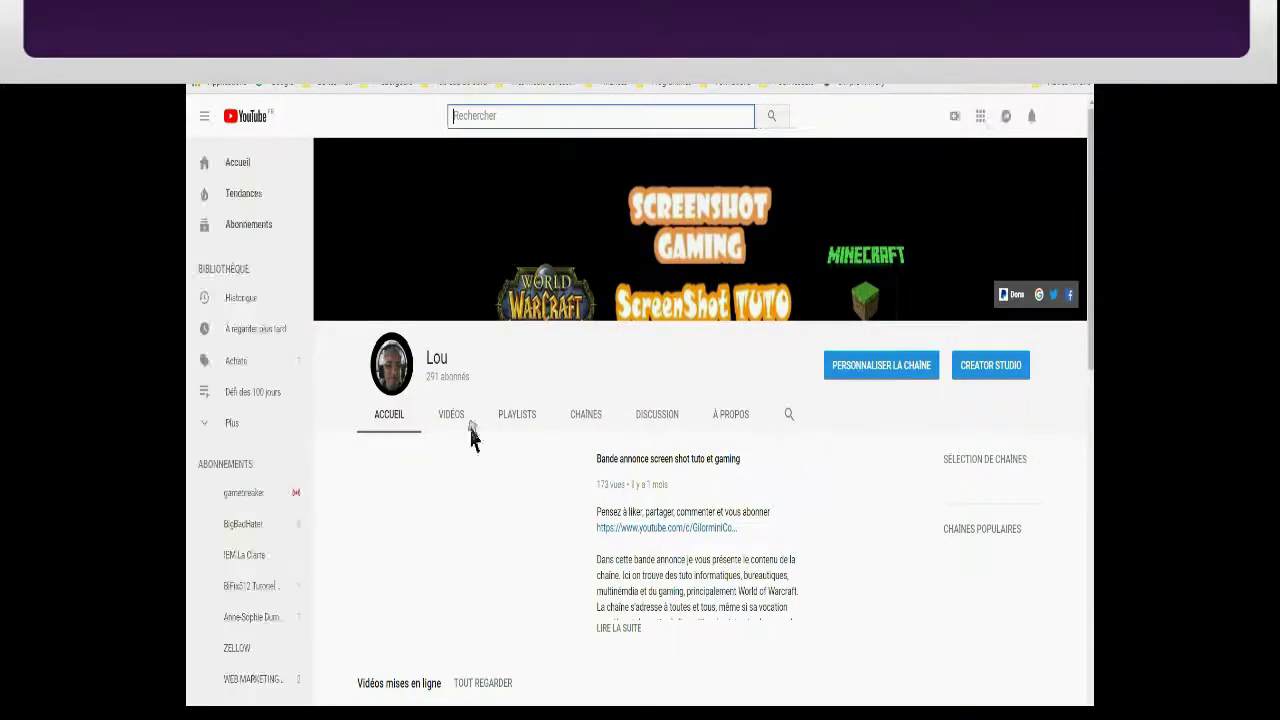
In YouTube, go to Creator Studio's audio library and filter the free music by duration.
left_click(435, 602)
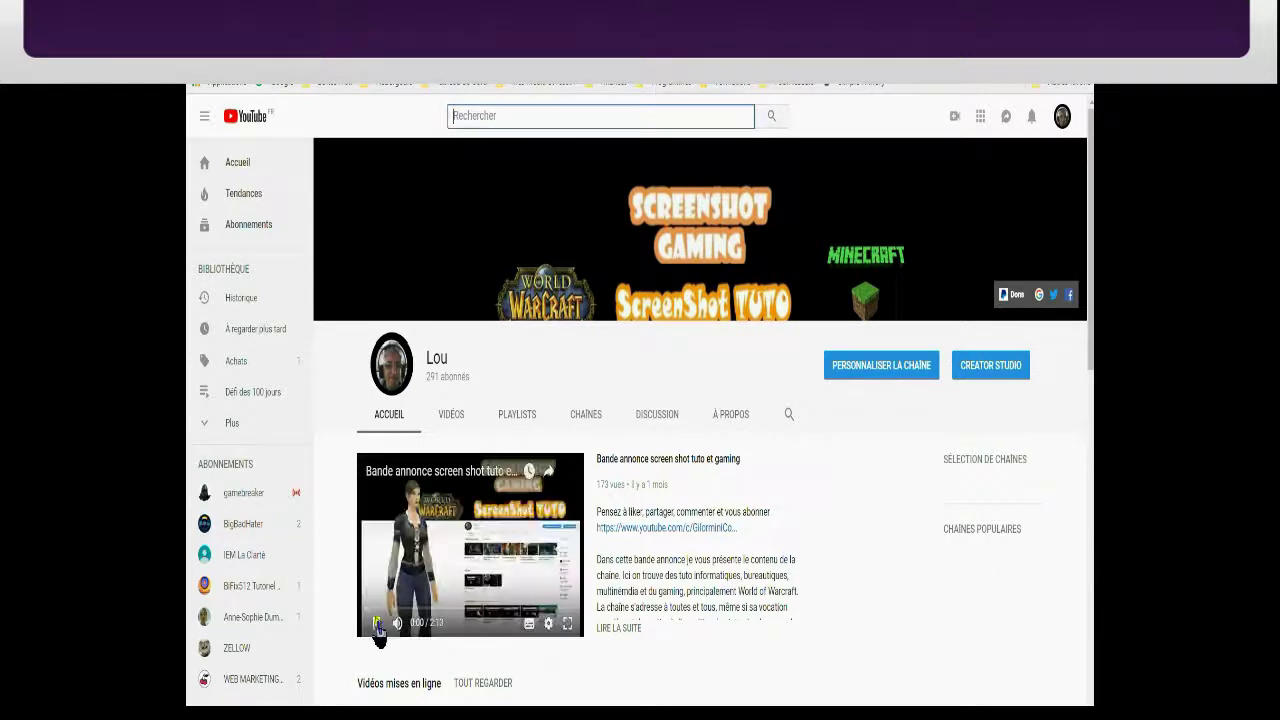
left_click(981, 374)
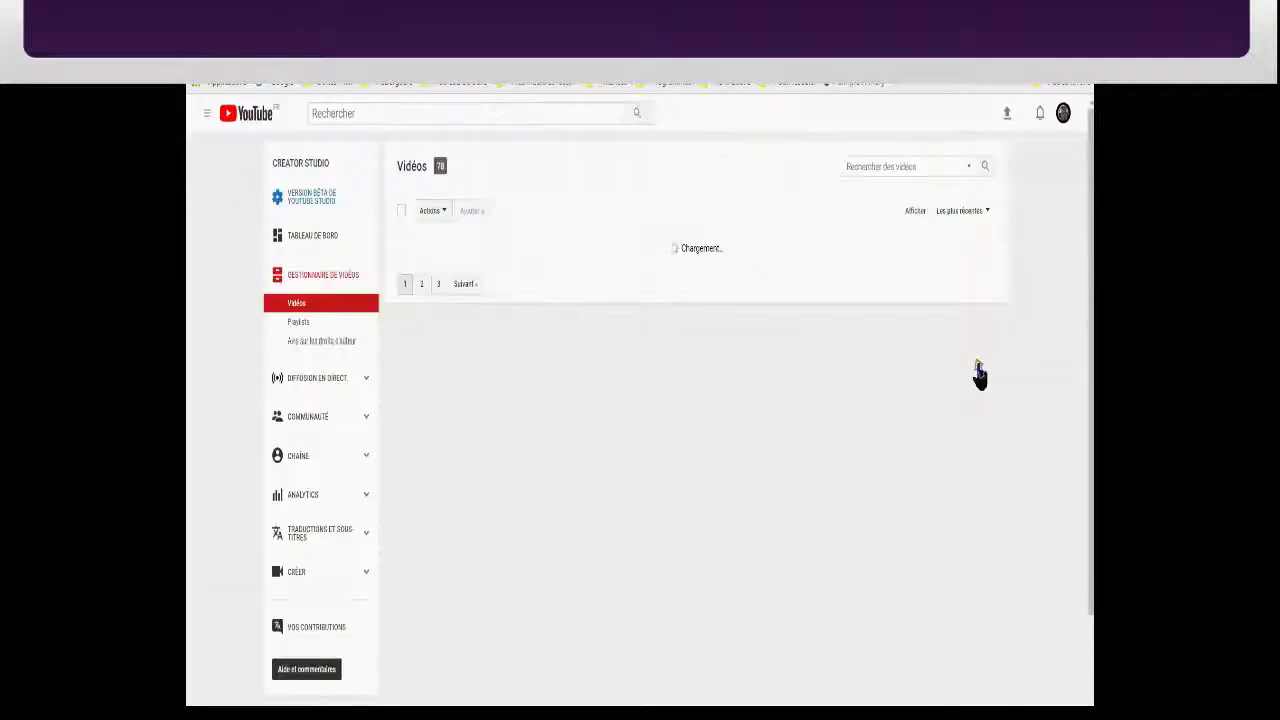
scroll(312, 405, "down", 2)
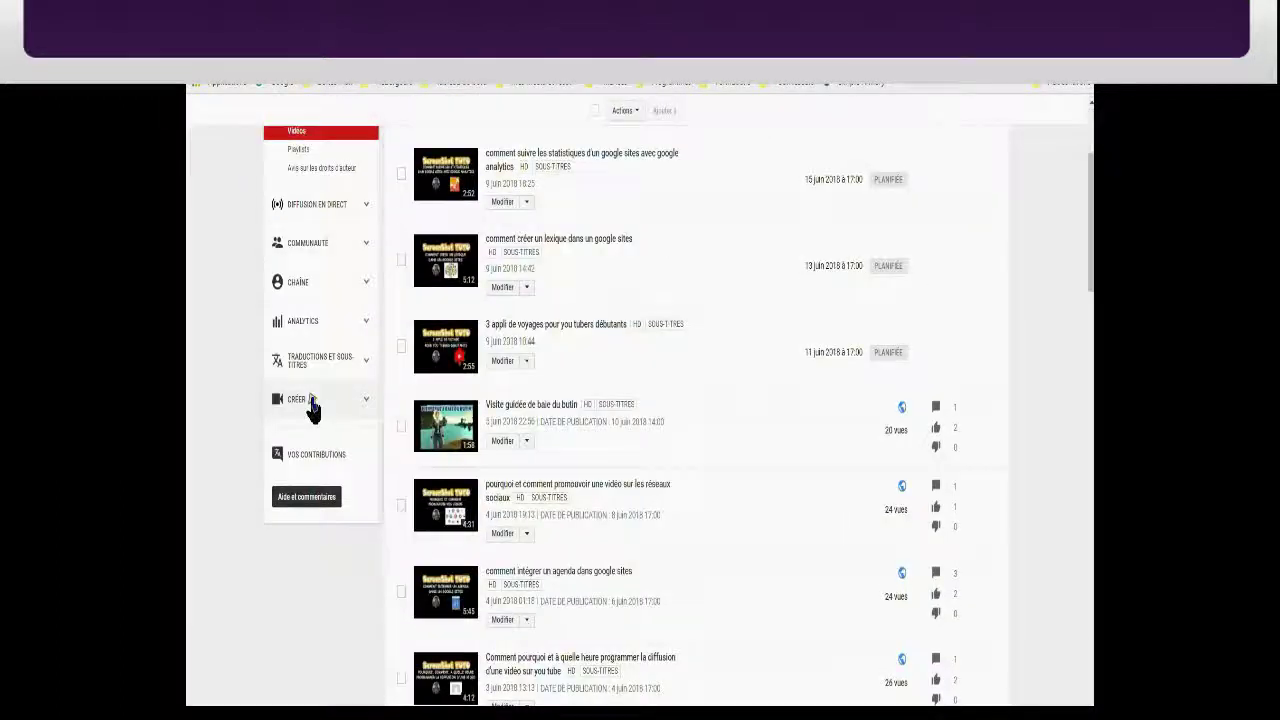
left_click(360, 410)
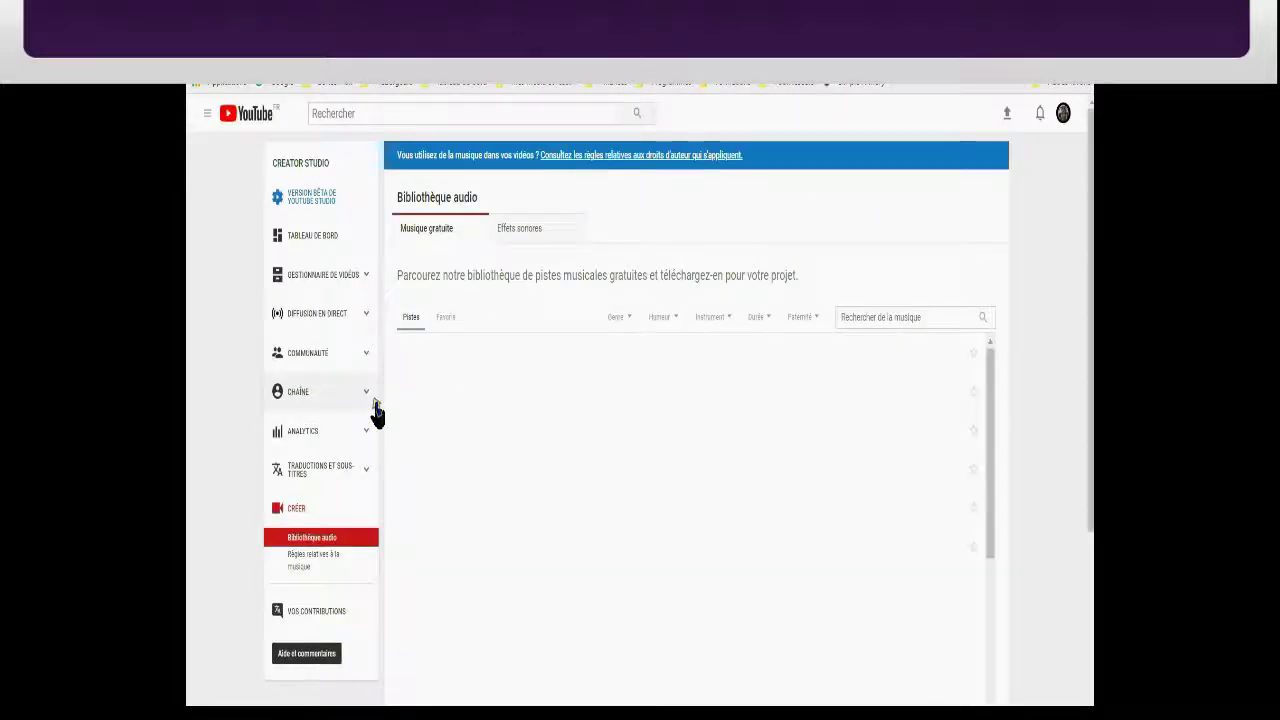
left_click(765, 318)
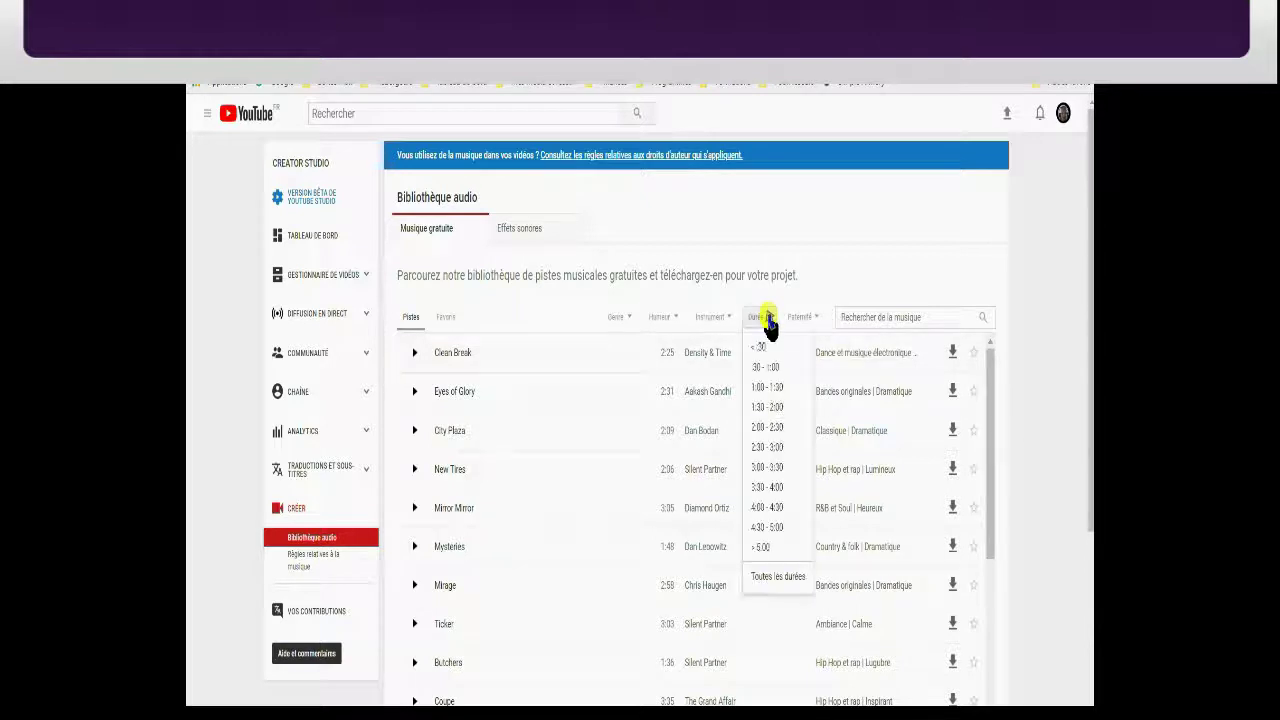
left_click(770, 430)
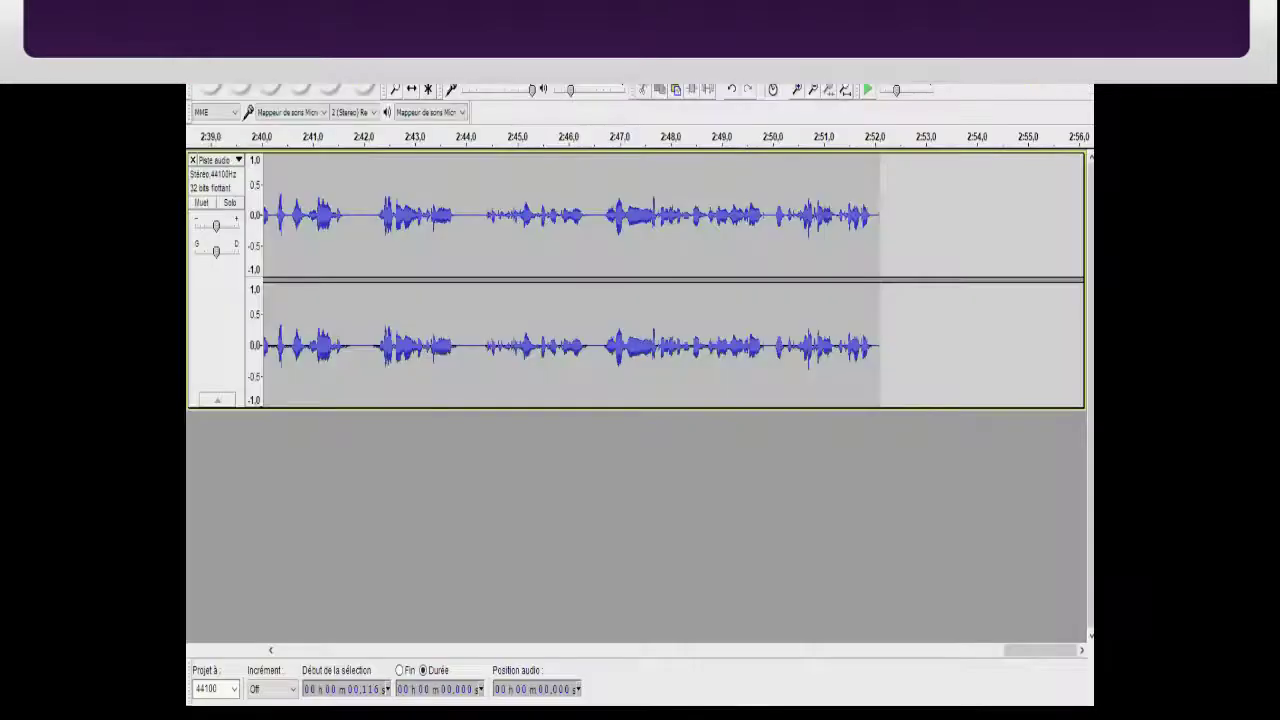
Switch back to Audacity, import the Venice Beach music file from Téléchargements, and play it together with the voice track.
key("alt+f")
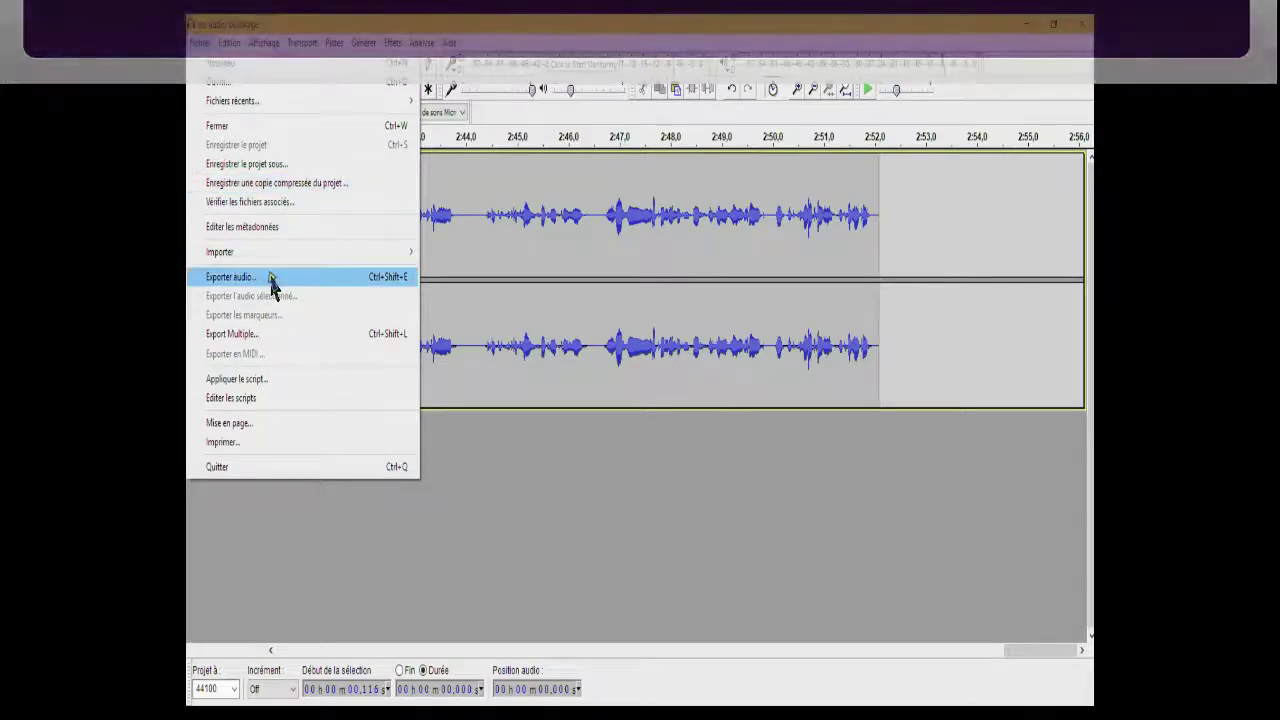
mouse_move(360, 258)
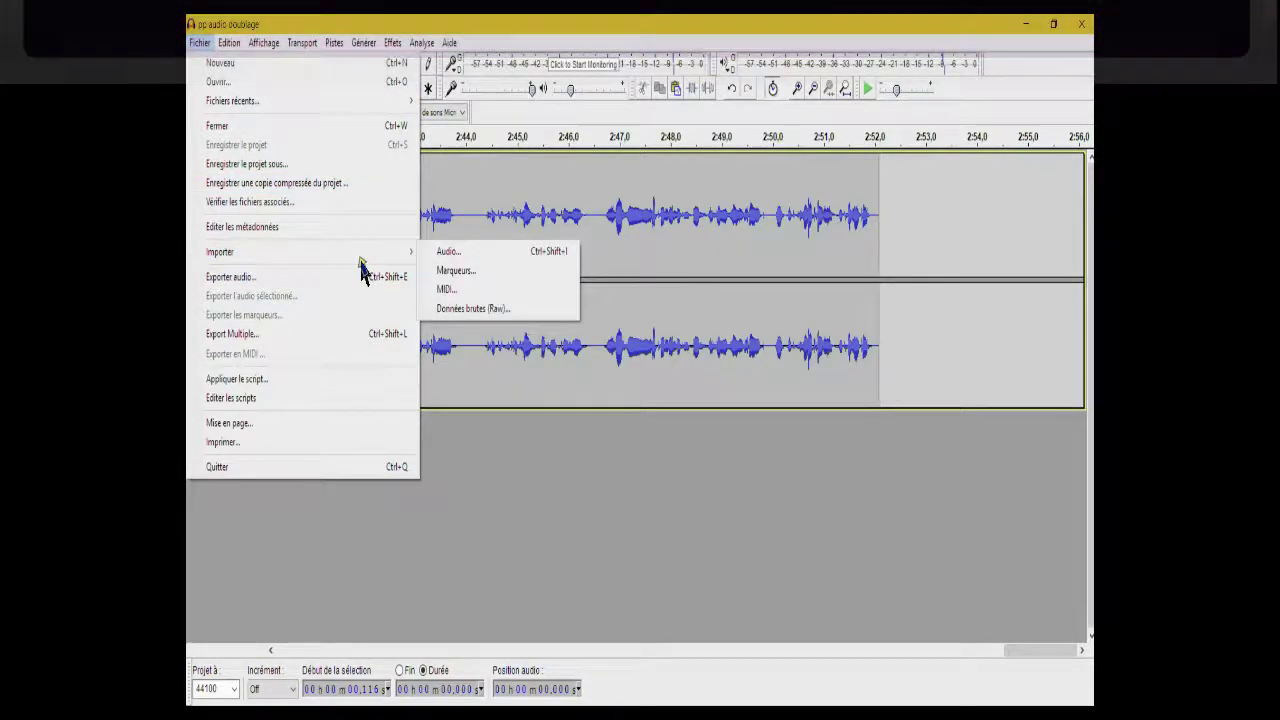
left_click(443, 252)
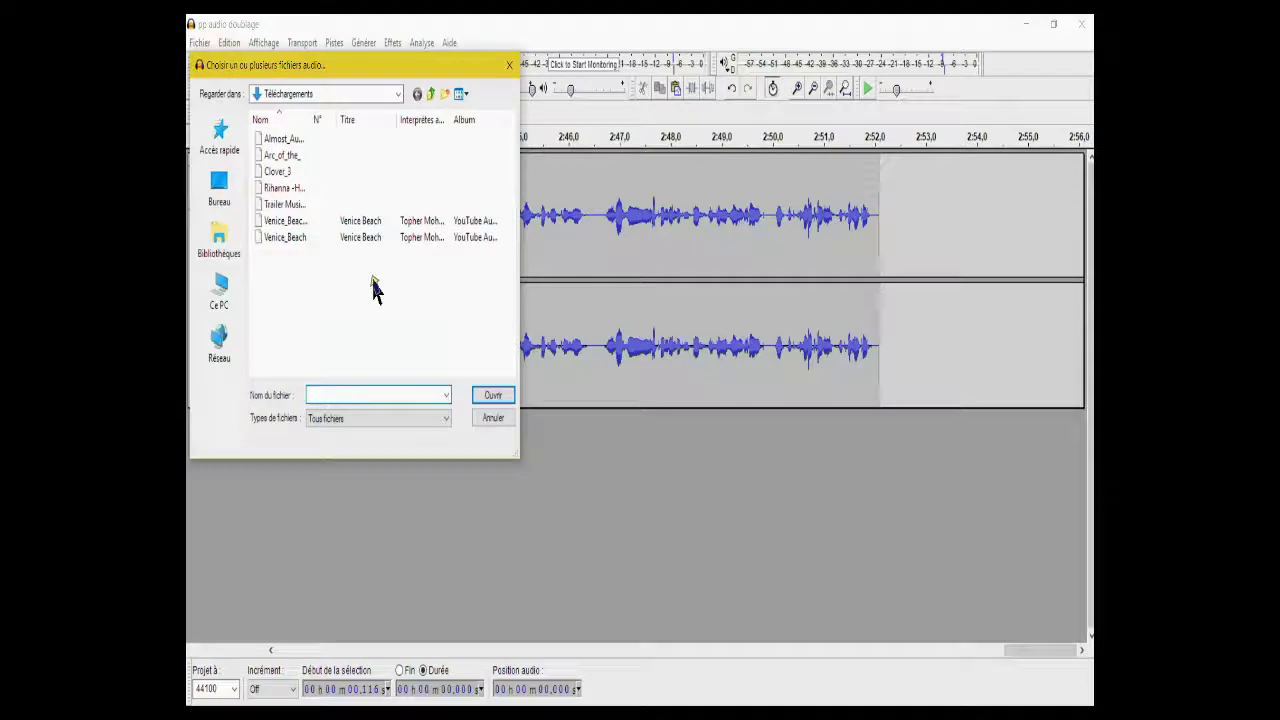
double_click(314, 222)
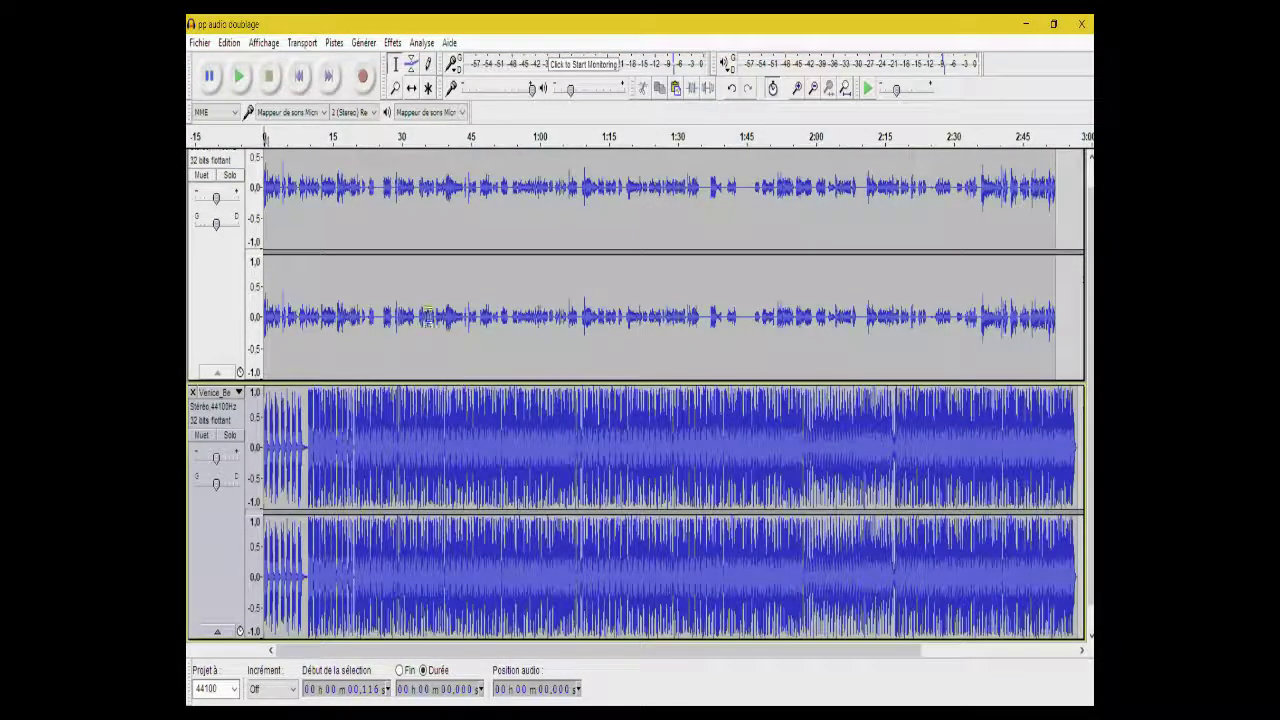
left_click(238, 80)
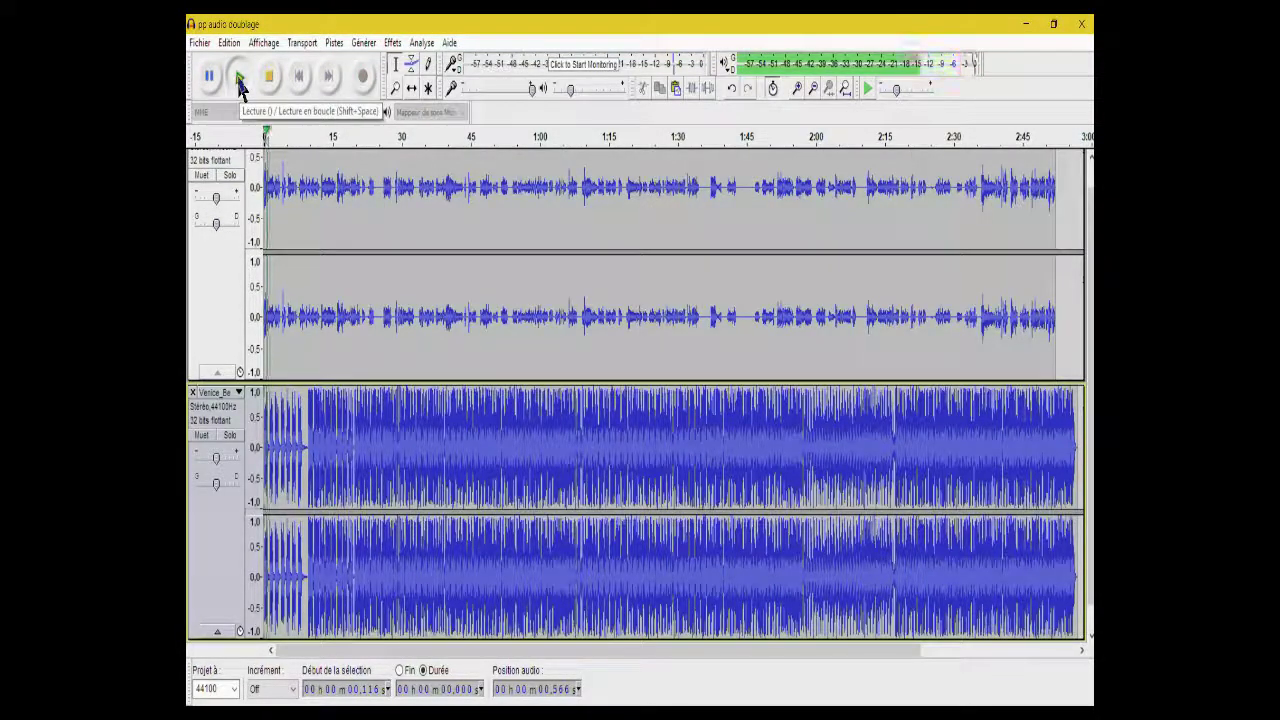
Stop playback, lower the Venice Beach music track's gain and pan it toward the left channel, and save the project.
left_click(272, 80)
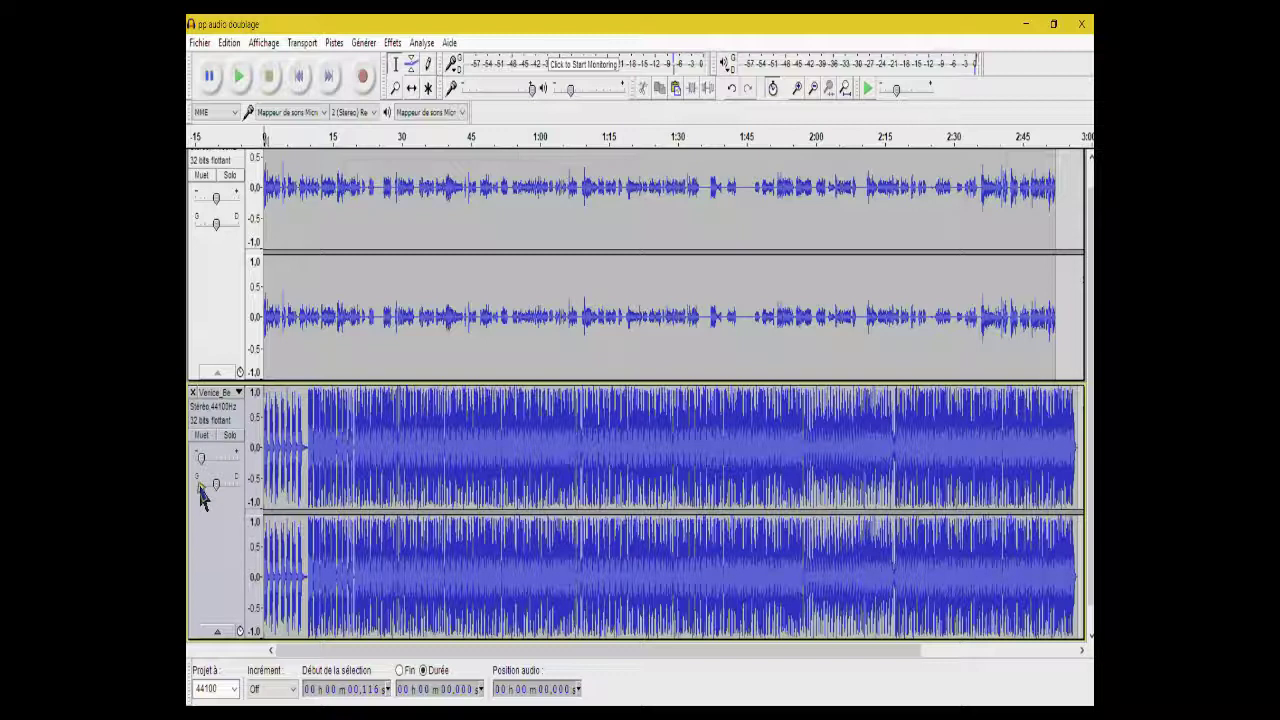
left_click(200, 489)
left_click(200, 43)
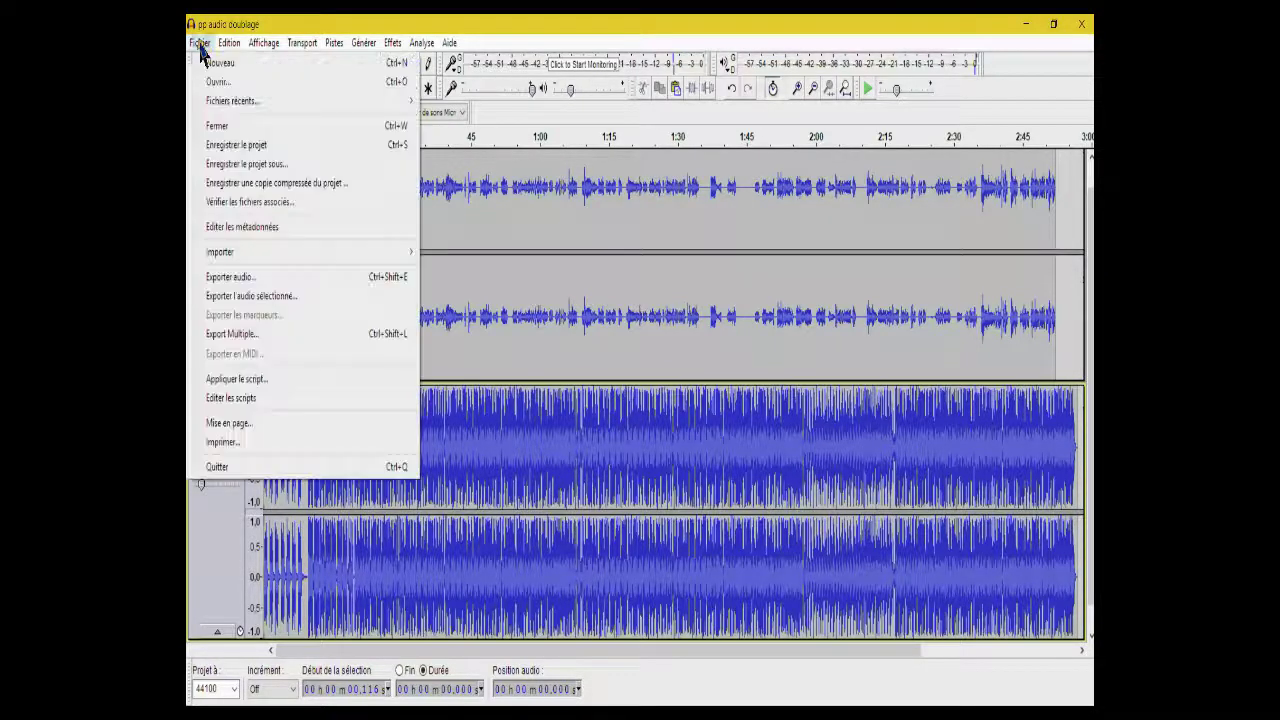
left_click(231, 147)
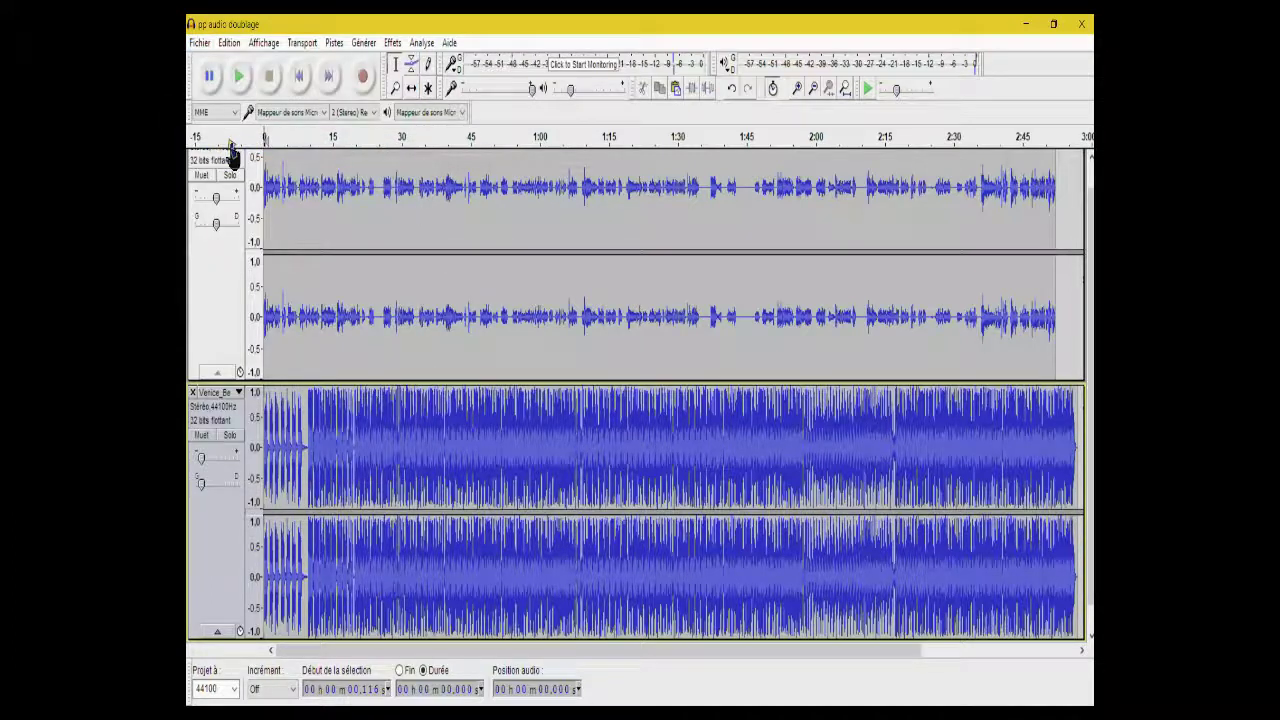
Listen to the voice and music mix from about 7.5 s to about 15 s.
left_click(298, 172)
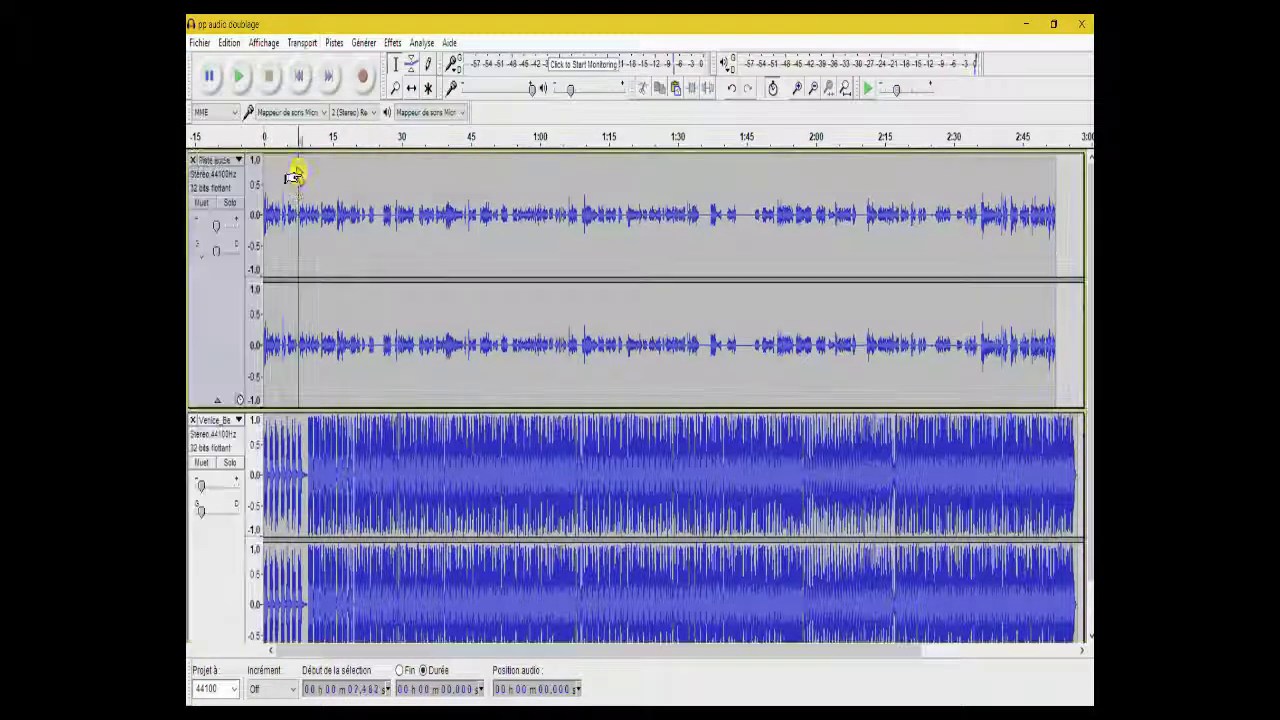
left_click(243, 78)
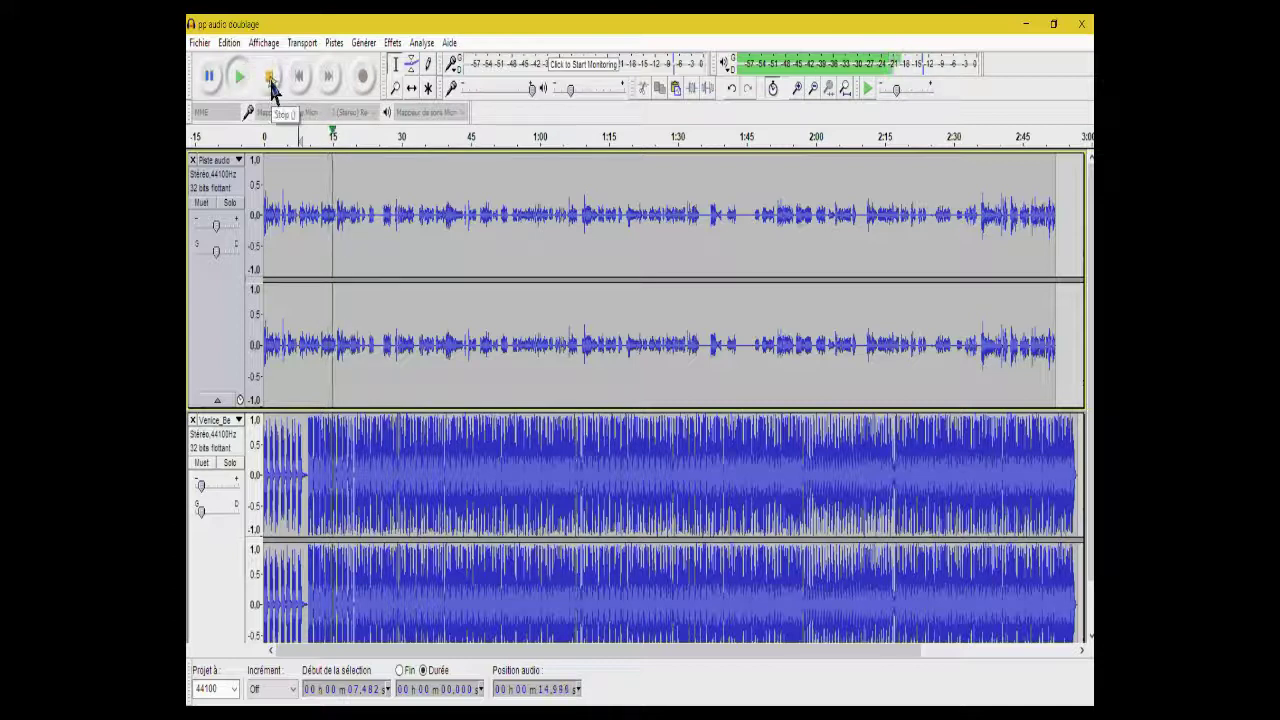
left_click(271, 80)
Export the mix as a WAV (Microsoft) 16-bit PCM file named "audio doublage" in the Projet en cours folder.
left_click(200, 43)
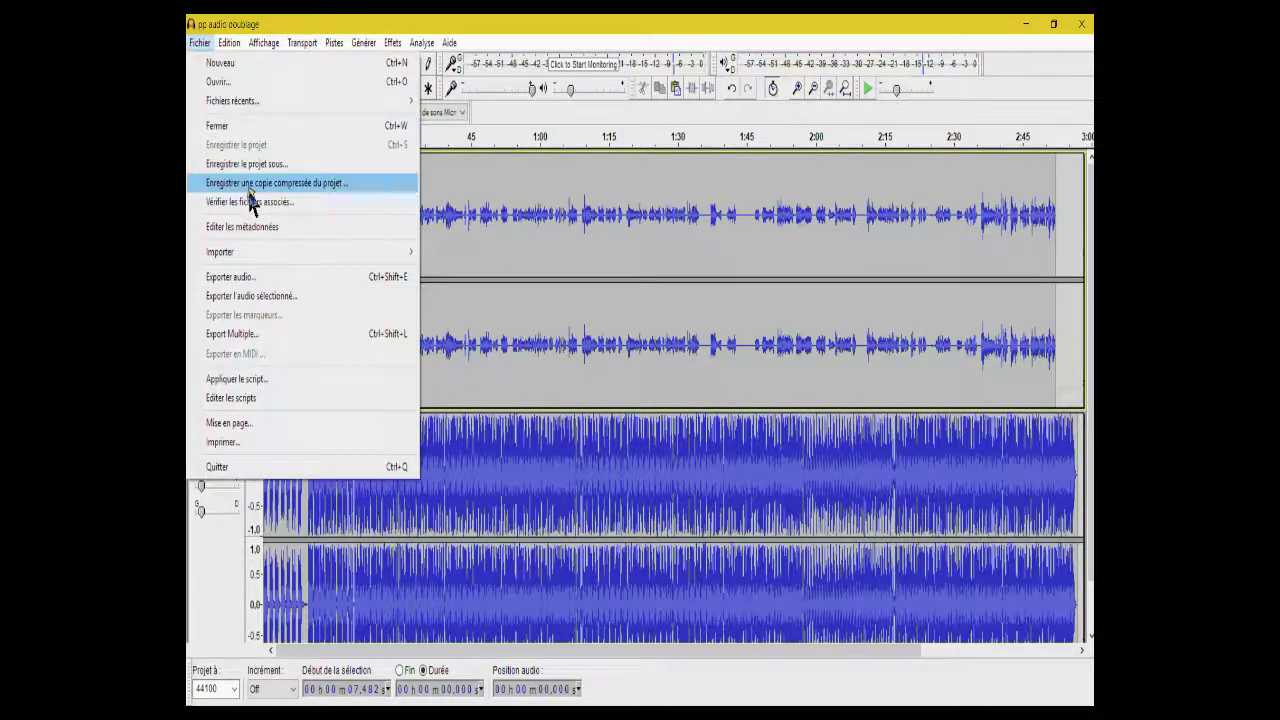
left_click(238, 285)
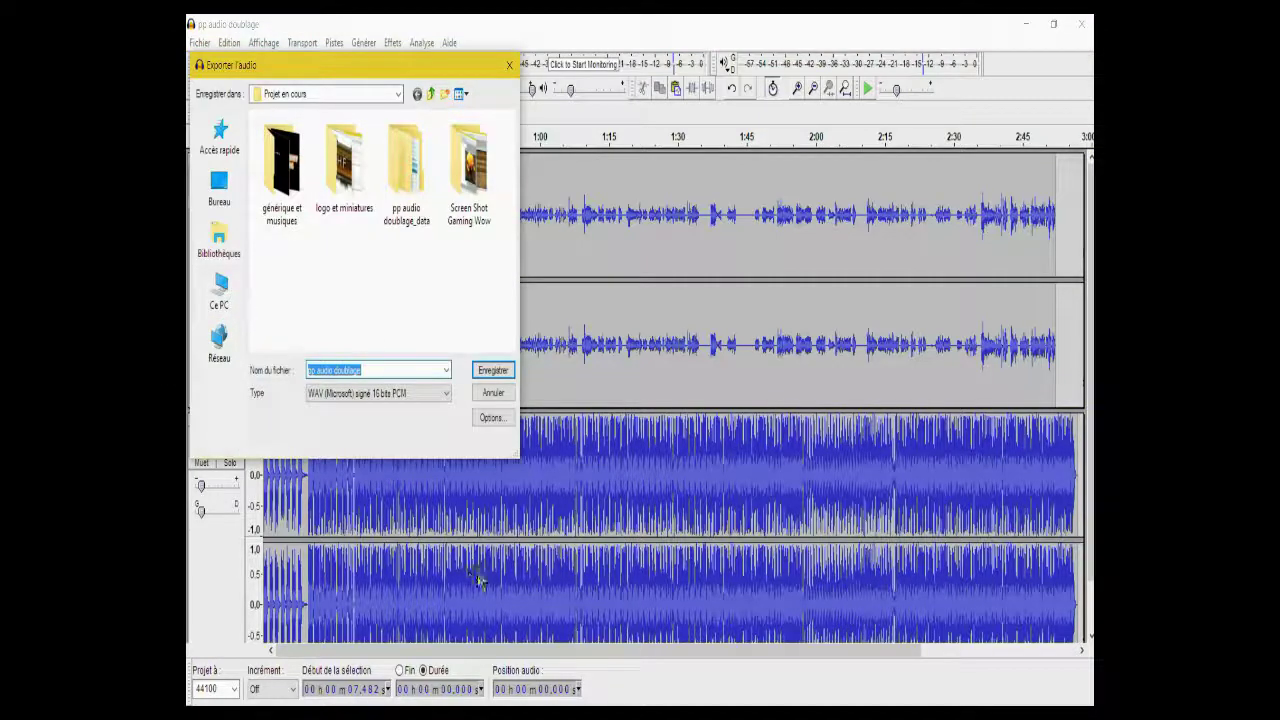
left_click(316, 369)
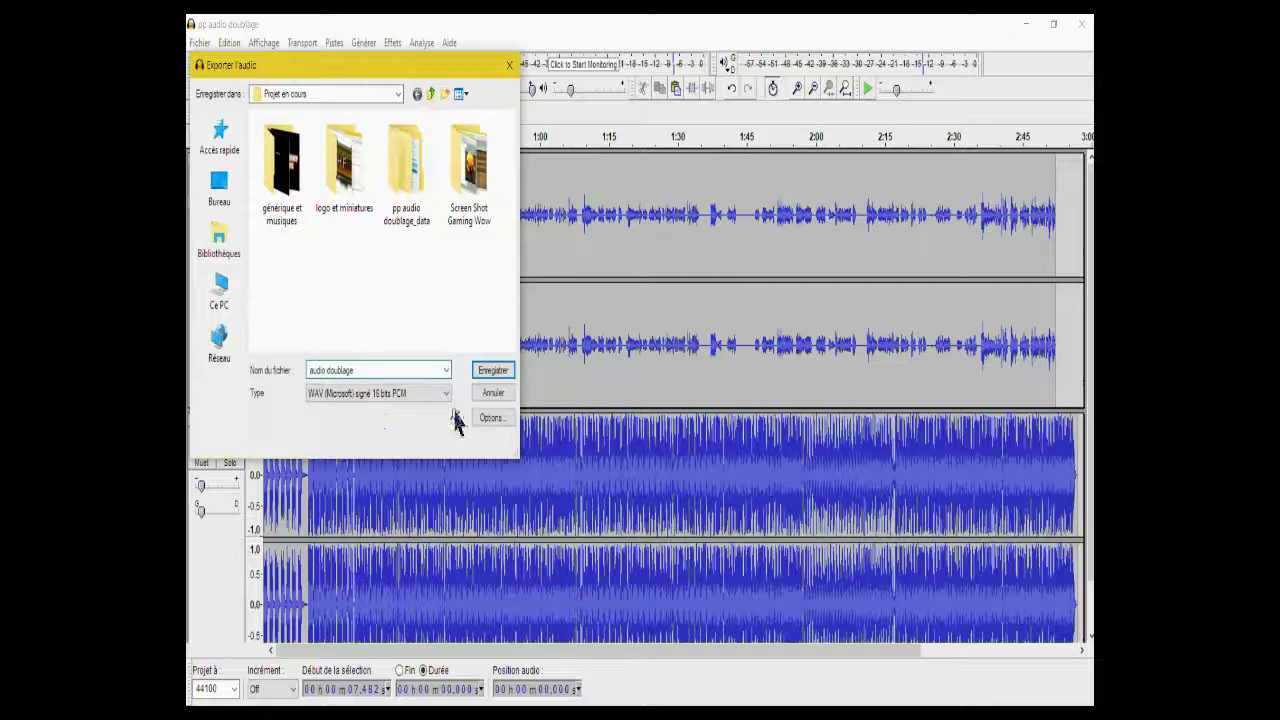
left_click(494, 370)
left_click(688, 409)
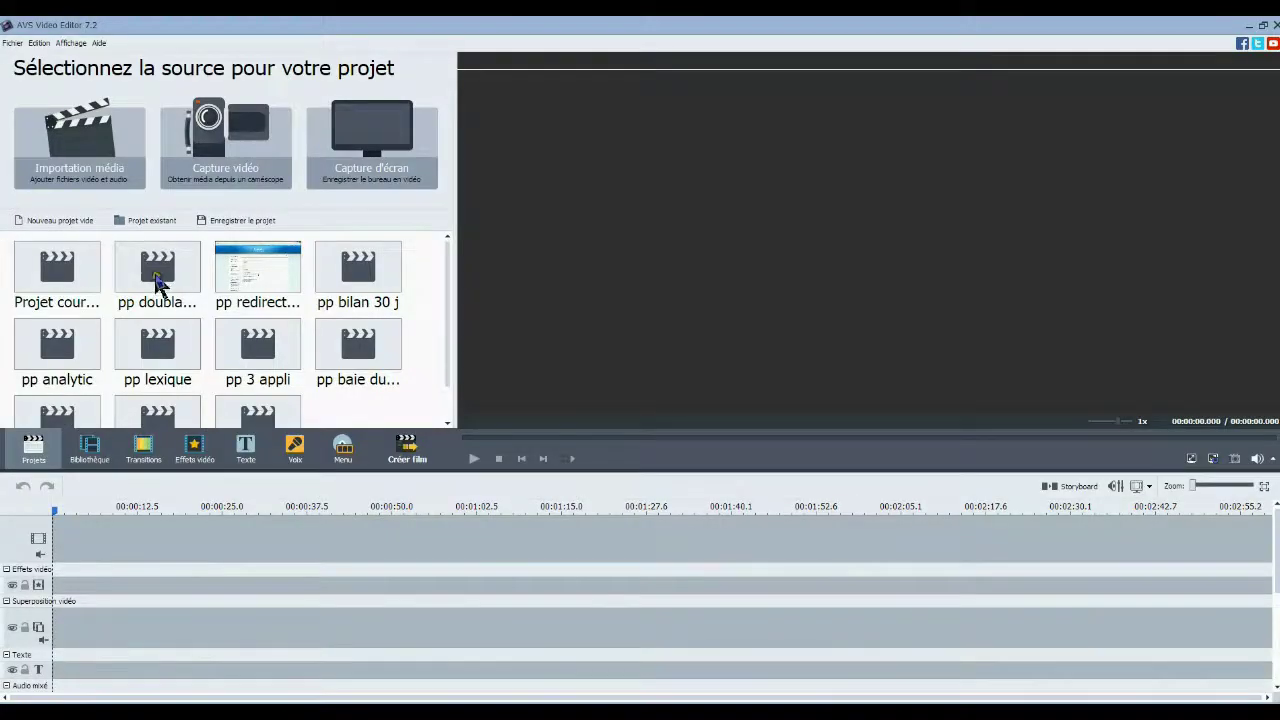
Switch to AVS Video Editor, open the pp redirection project, and import "audio doublage" from Projet en cours into its media library.
double_click(250, 270)
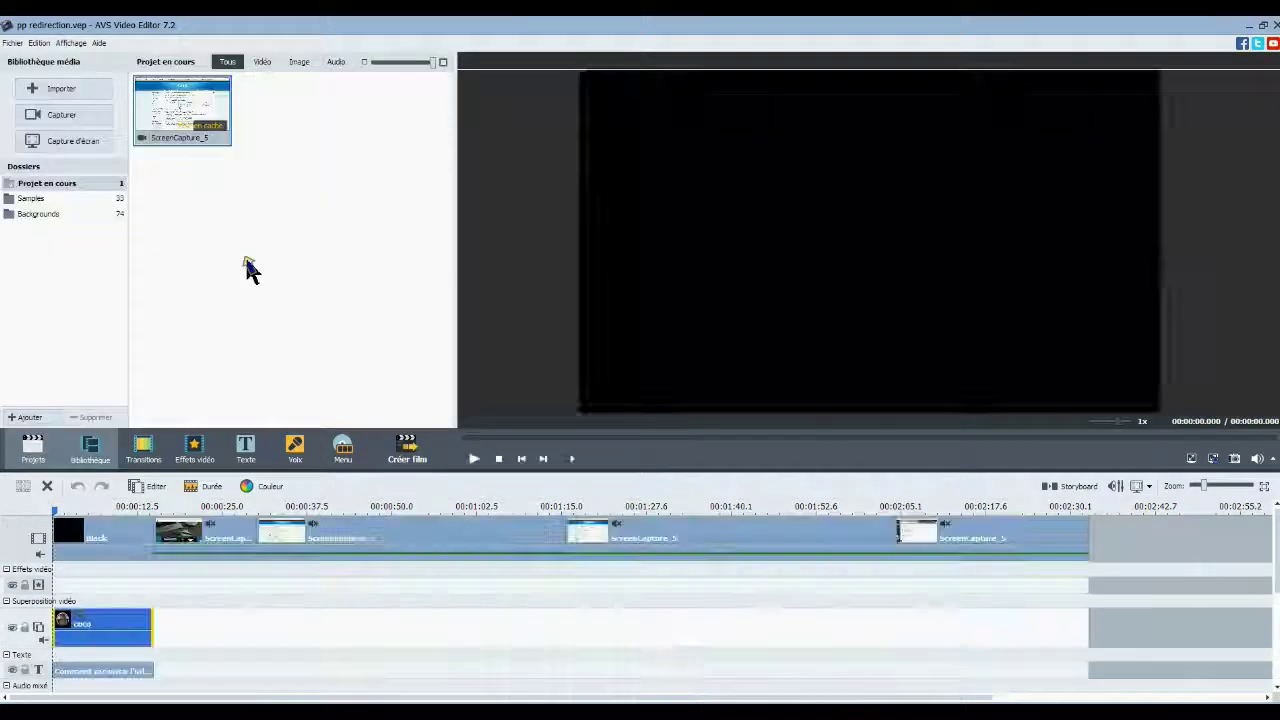
left_click(52, 92)
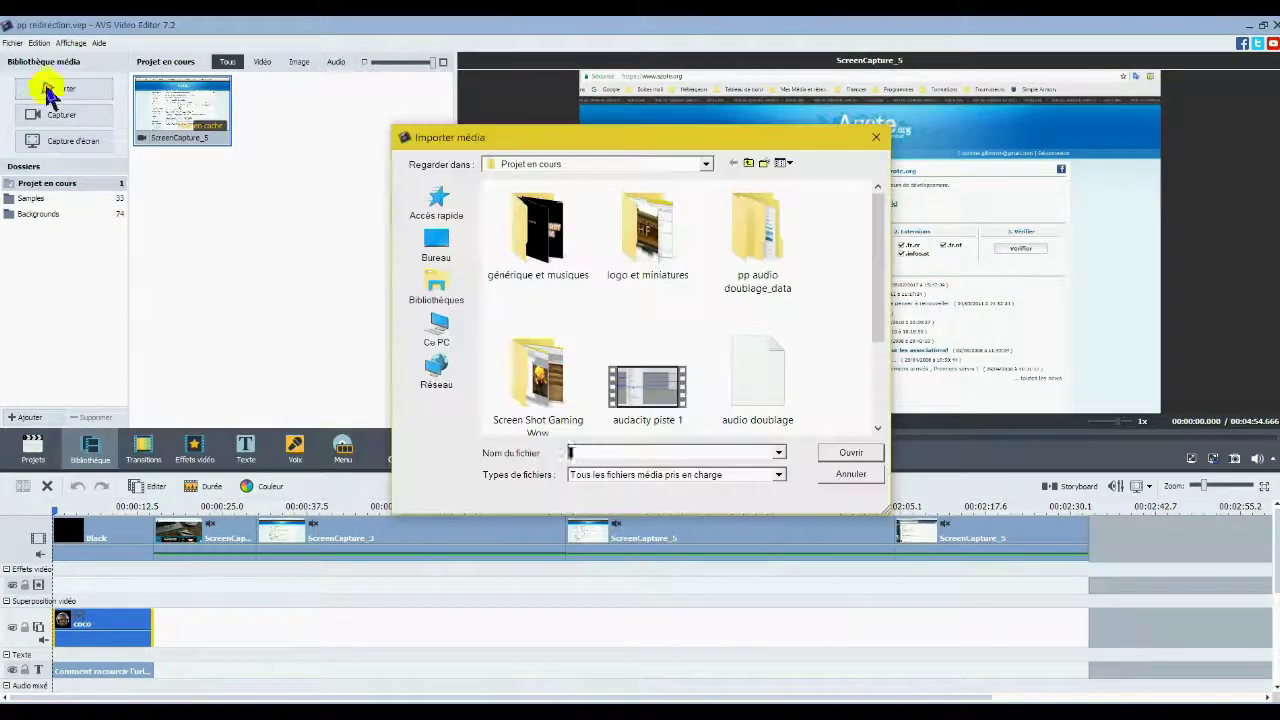
left_click(778, 415)
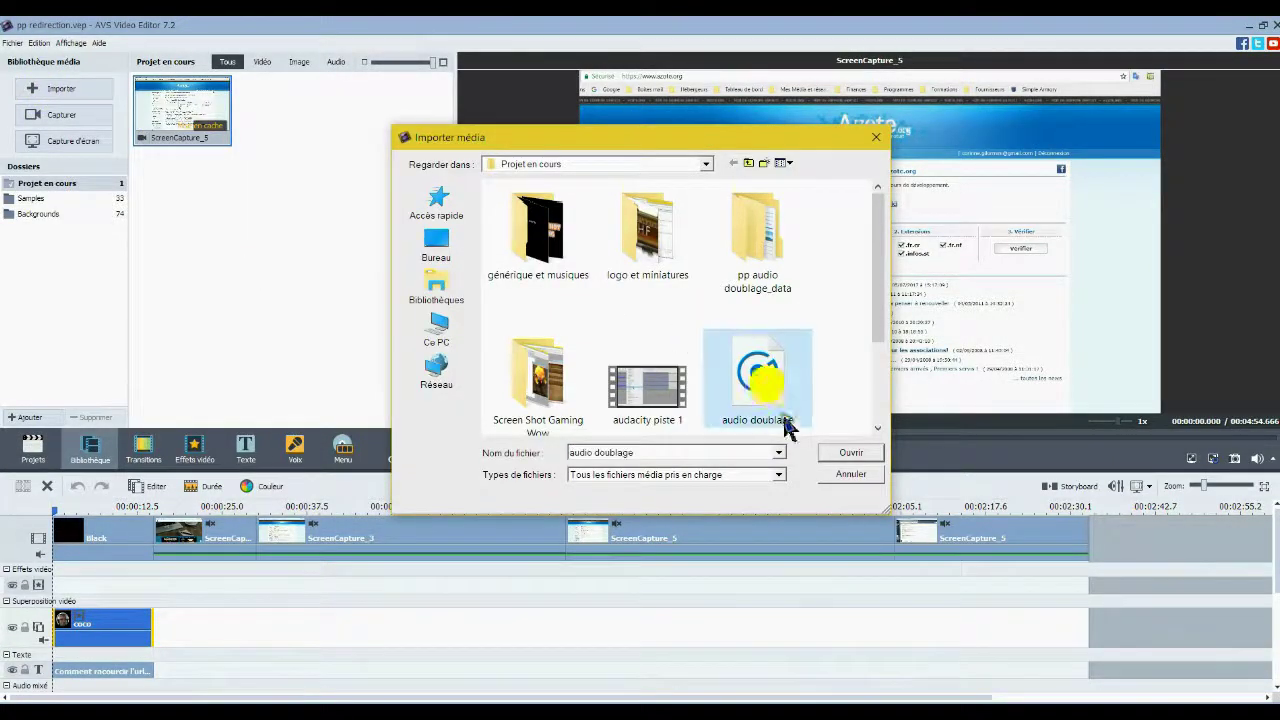
left_click(849, 454)
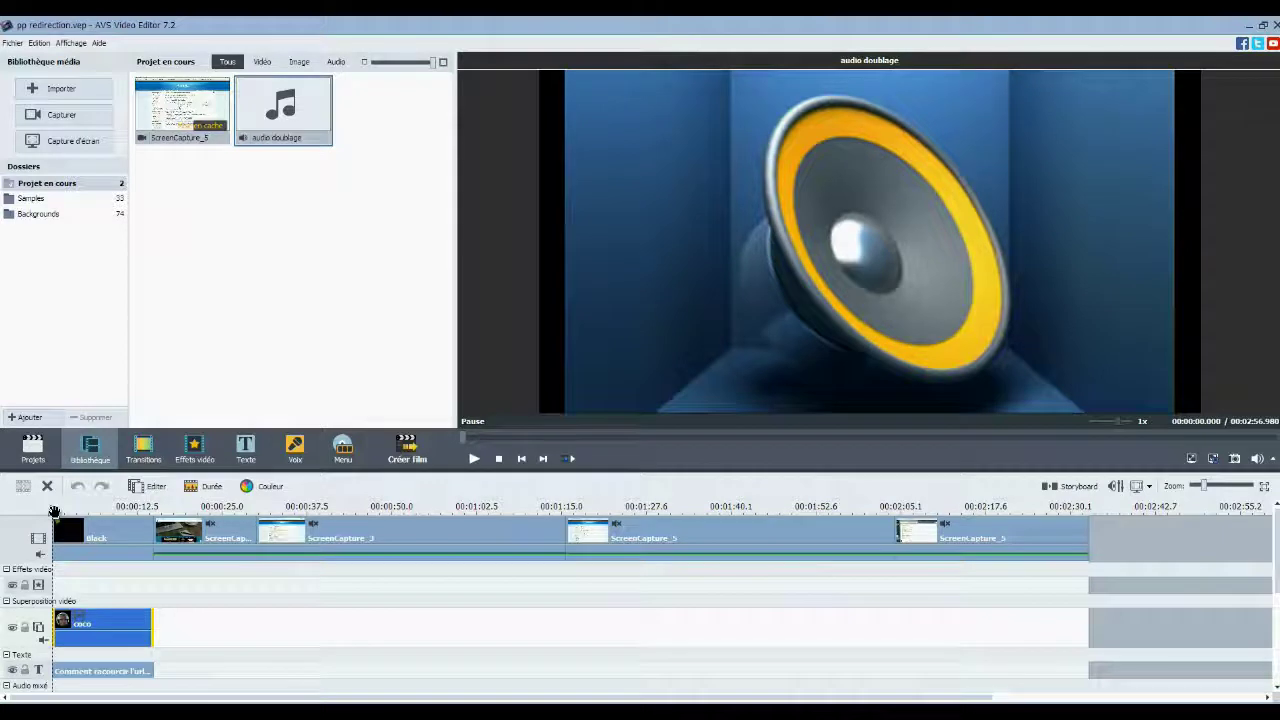
Place the audio doublage clip at the start of the Audio mixé track and save the project after a short playback check.
left_click_drag(295, 100, 56, 680)
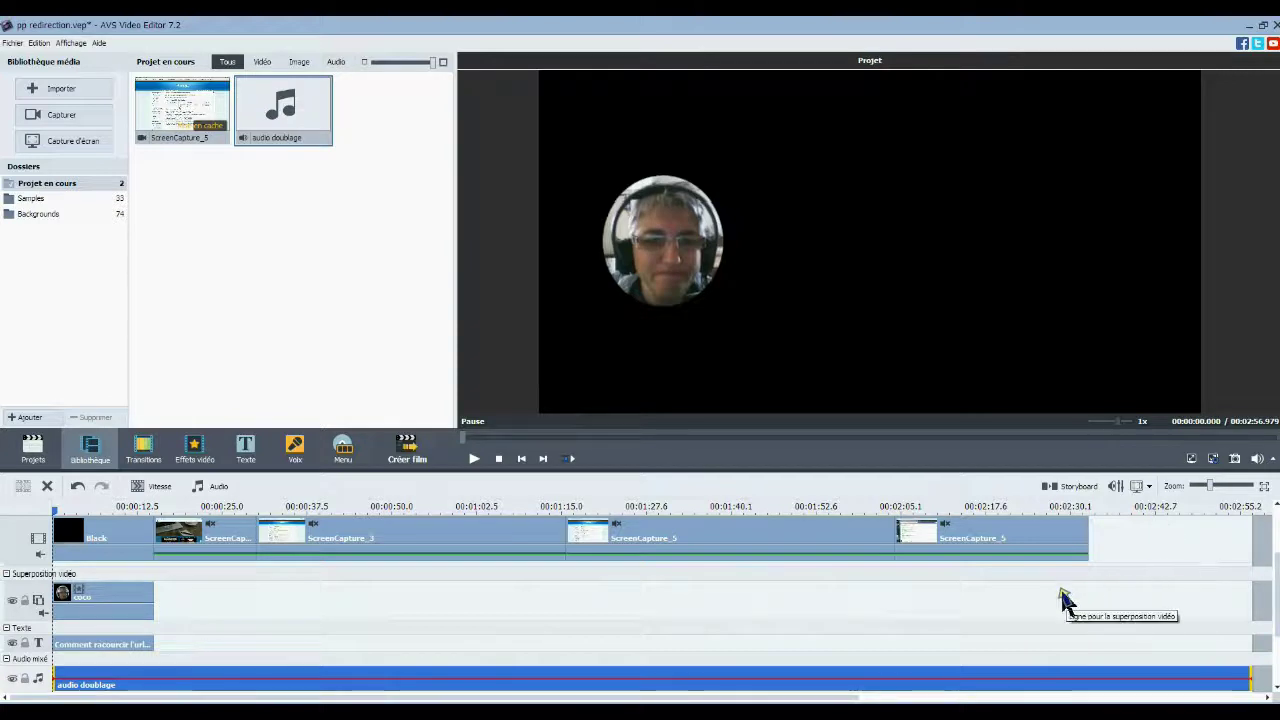
left_click(470, 462)
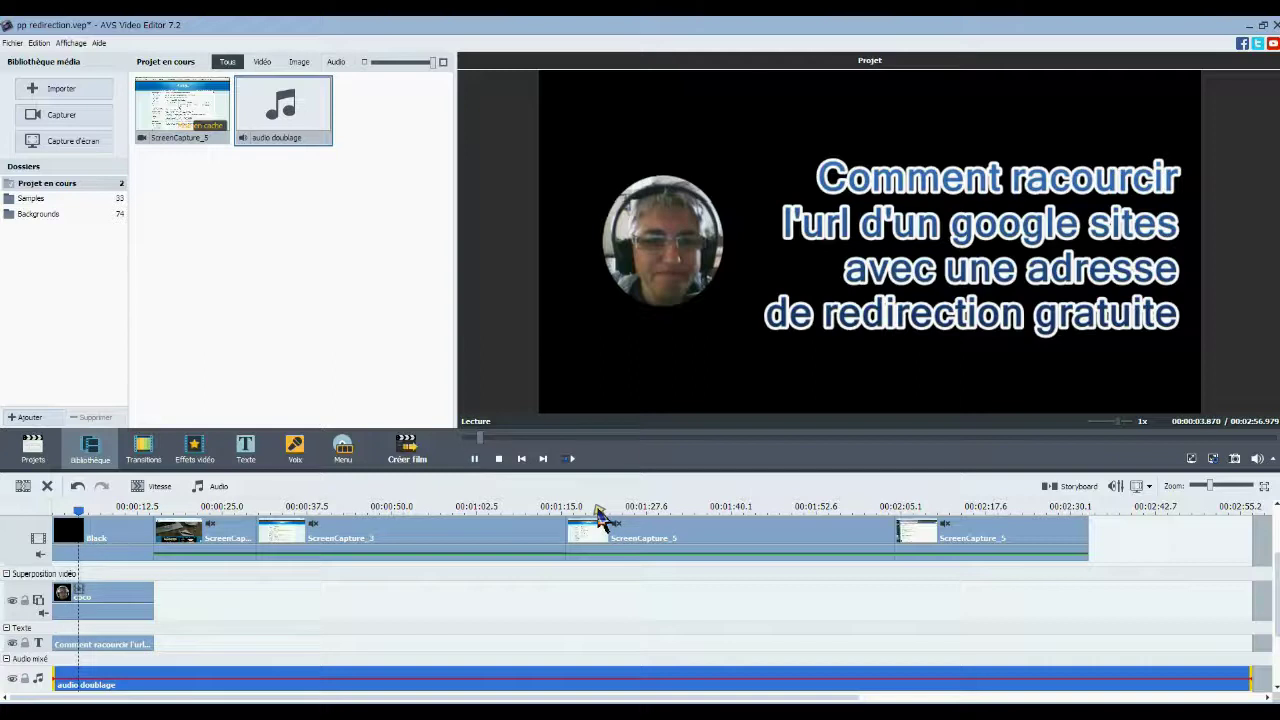
left_click(498, 462)
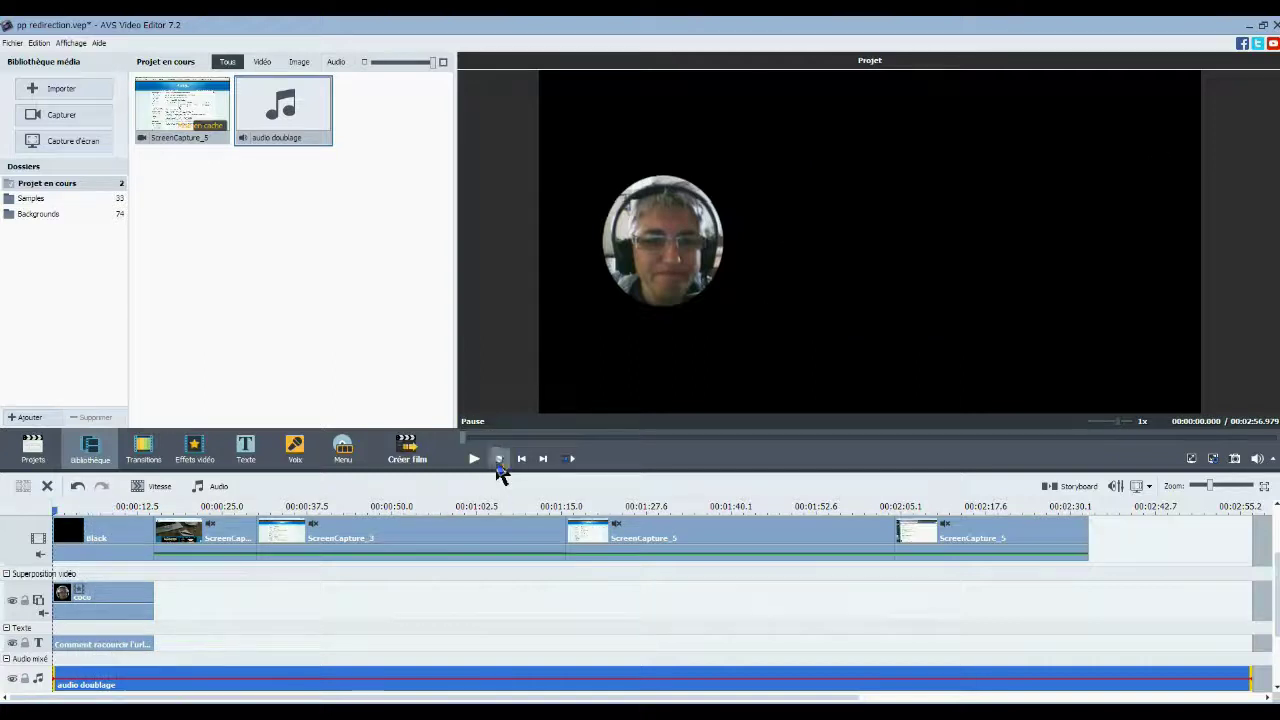
left_click(12, 43)
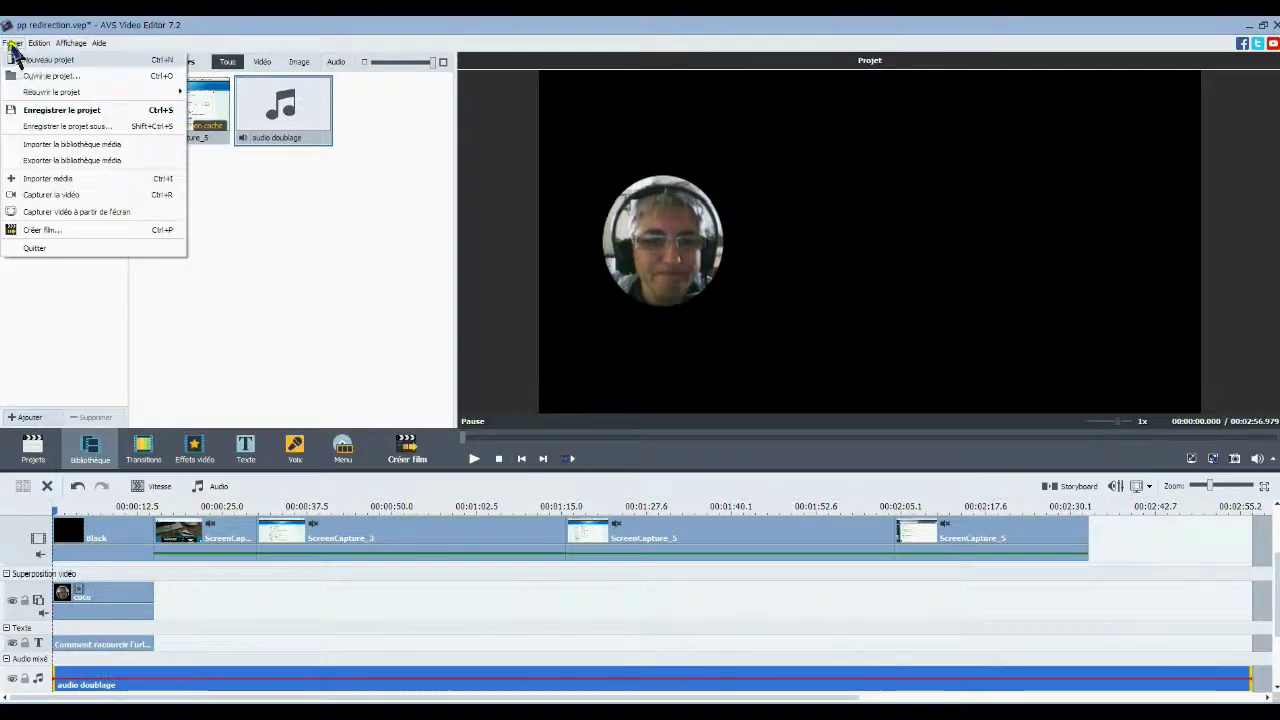
left_click(60, 112)
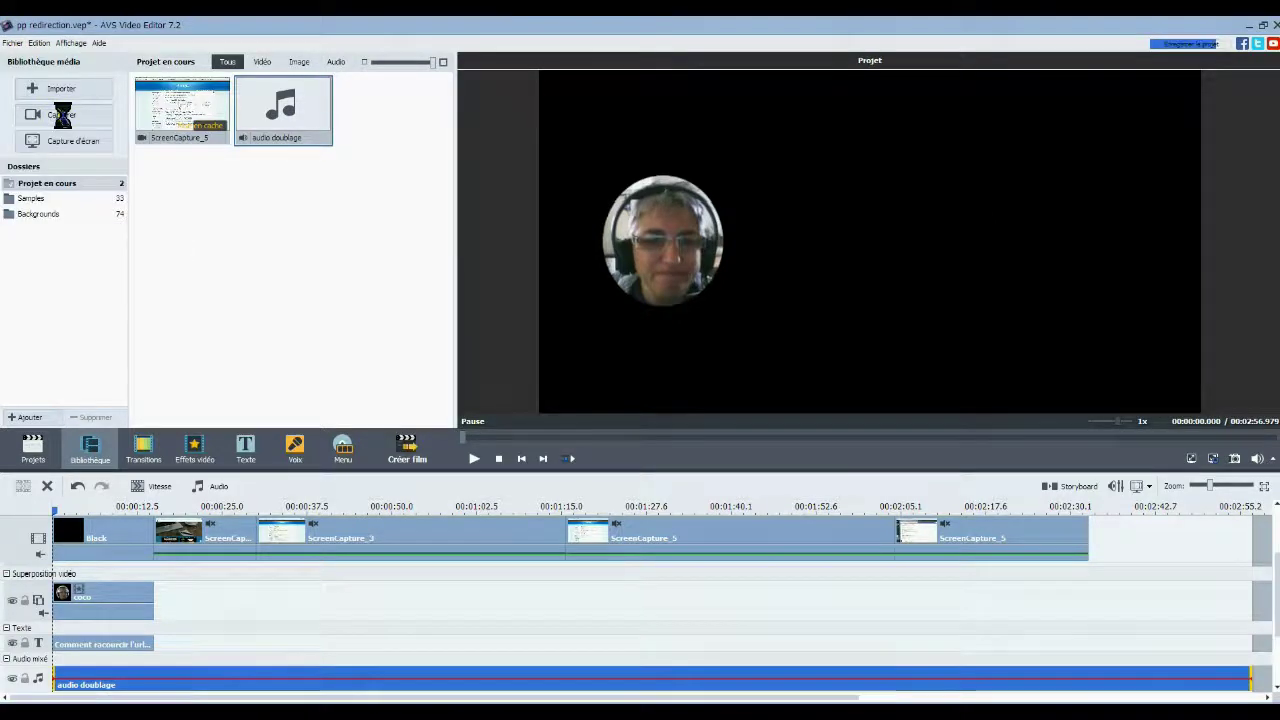